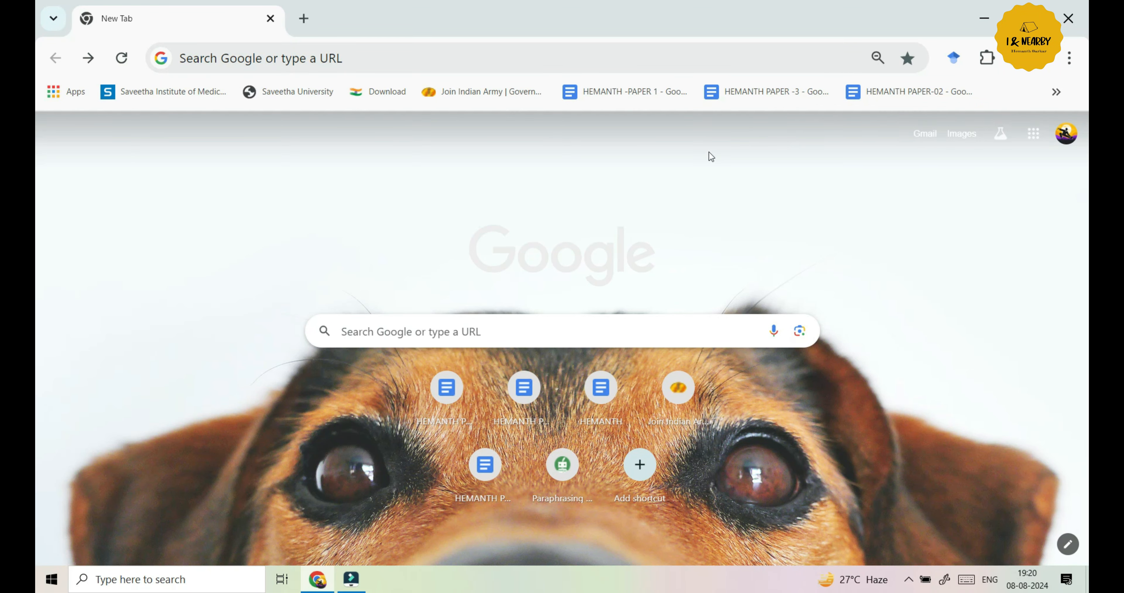
Search Google from the New Tab page for 'rrb'
{"action": "left_click", "coordinate": [626, 322]}
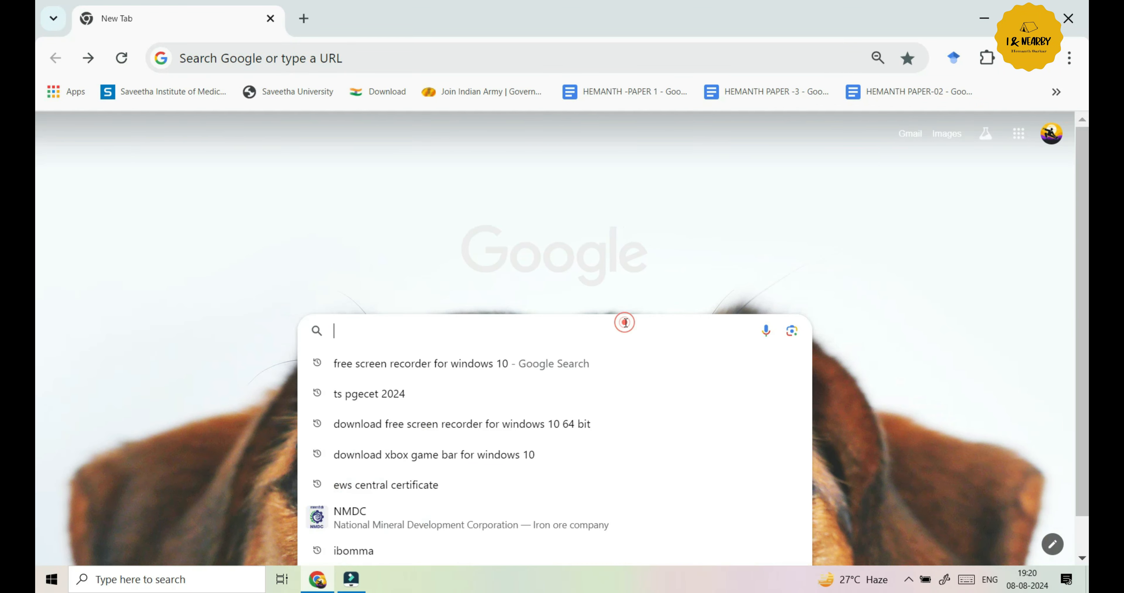
{"action": "type", "text": "rrb"}
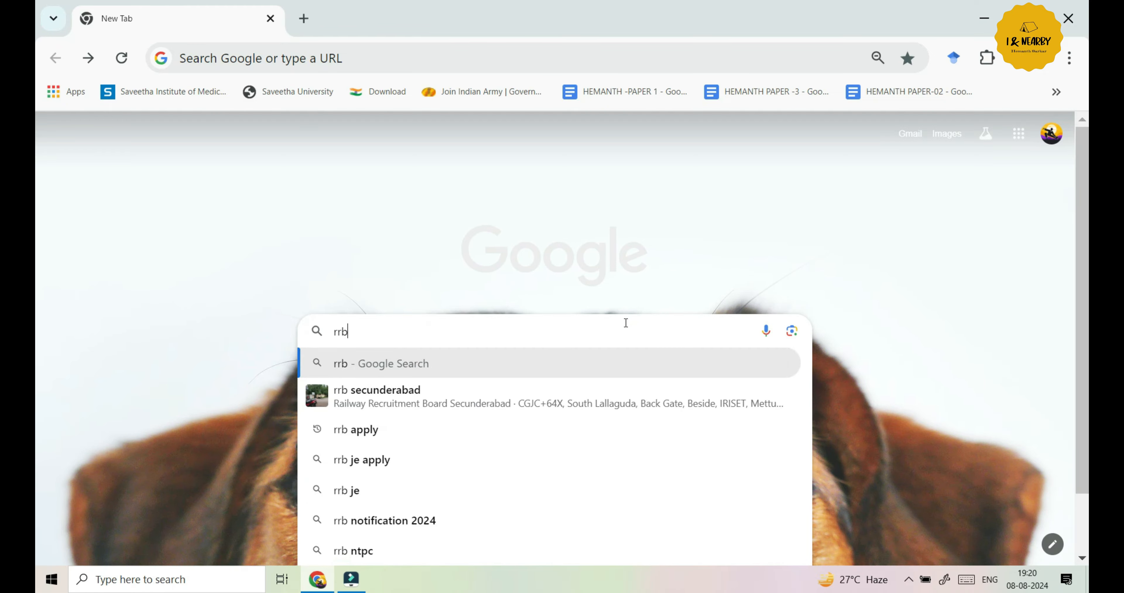
{"action": "left_click", "coordinate": [490, 365]}
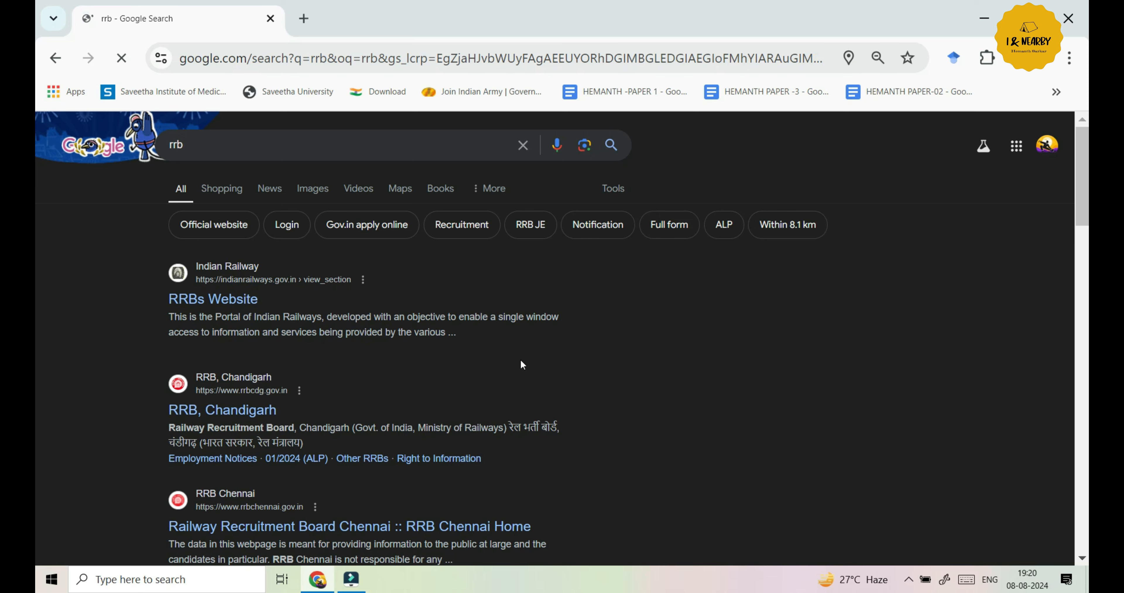
{"action": "mouse_move", "coordinate": [1085, 208]}
{"action": "left_mouse_down"}
{"action": "mouse_move", "coordinate": [1085, 257]}
{"action": "mouse_move", "coordinate": [1086, 214]}
{"action": "left_mouse_up"}
Refine the search to 'rrb secunderabad' and open the rrbsecunderabad.gov.in result
{"action": "left_click", "coordinate": [244, 125]}
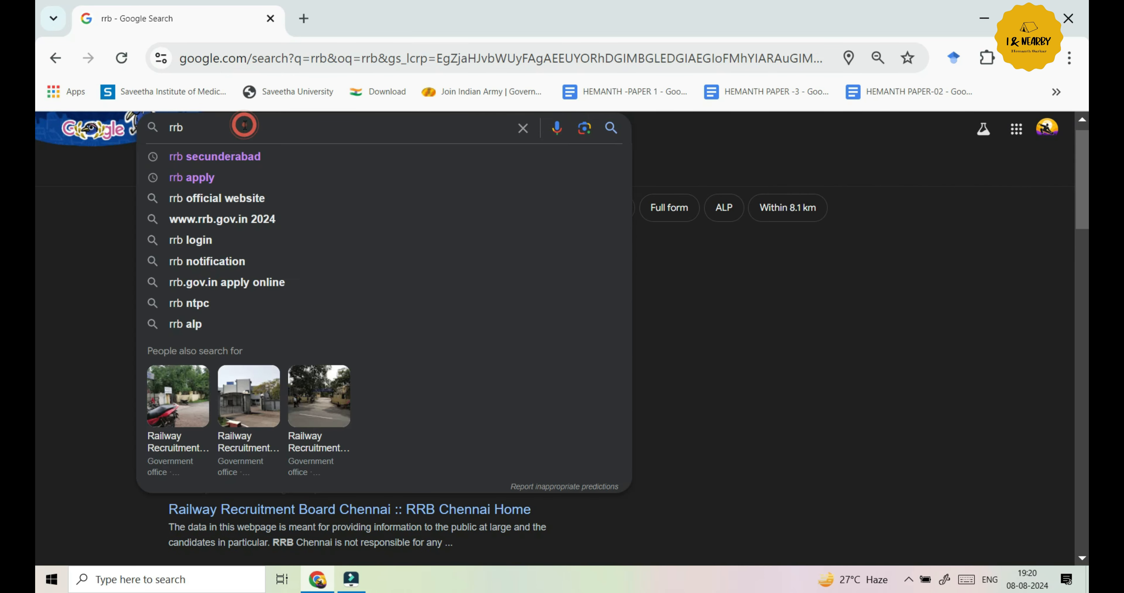
{"action": "type", "text": "se"}
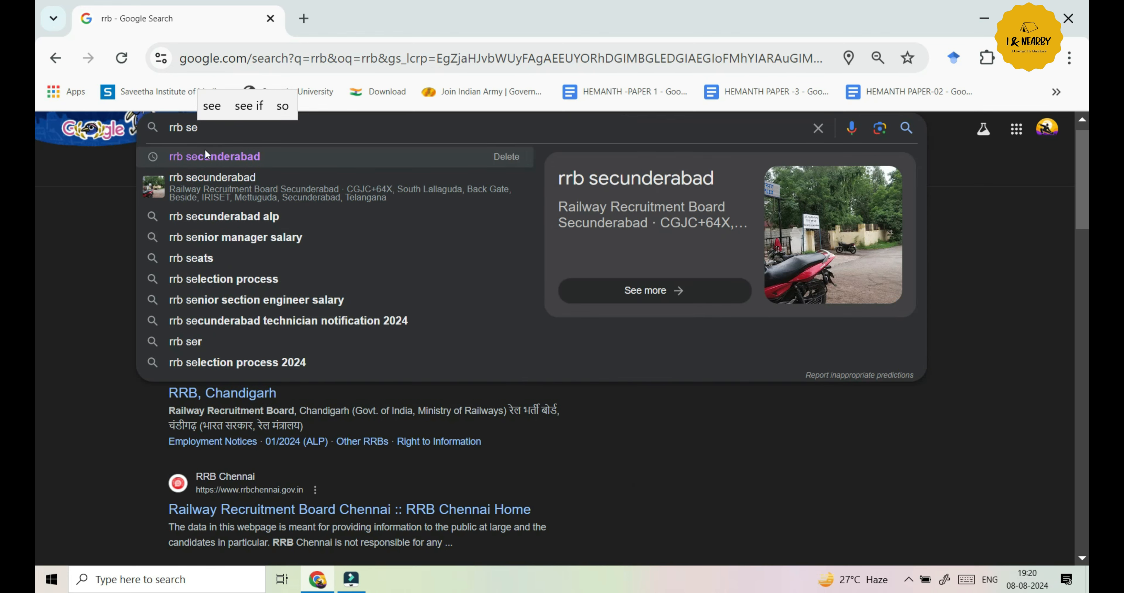
{"action": "left_click", "coordinate": [205, 150]}
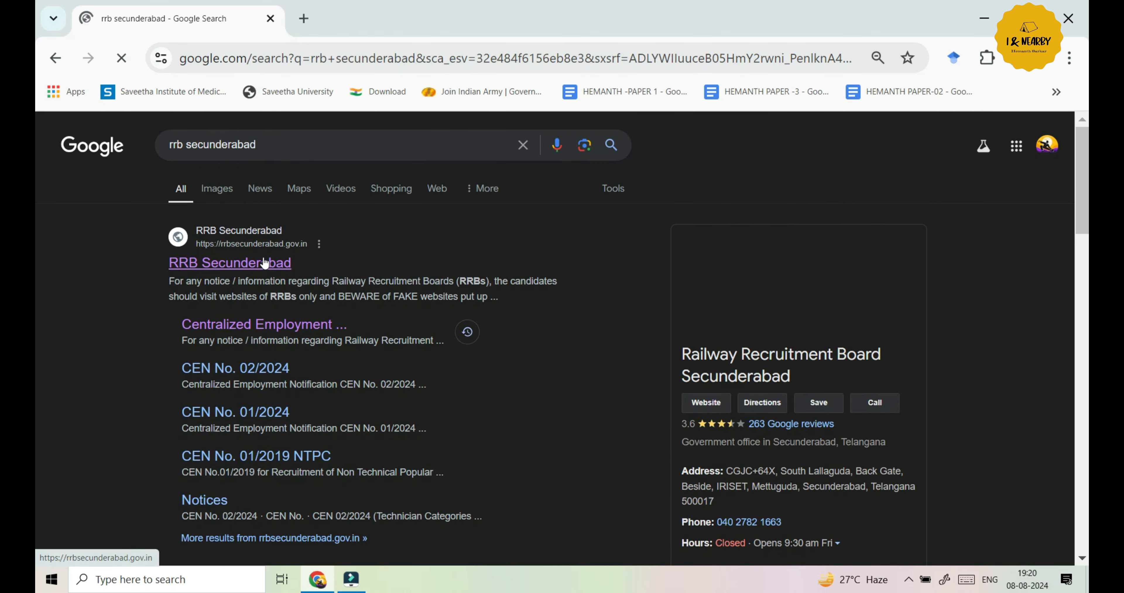
{"action": "left_click", "coordinate": [265, 262]}
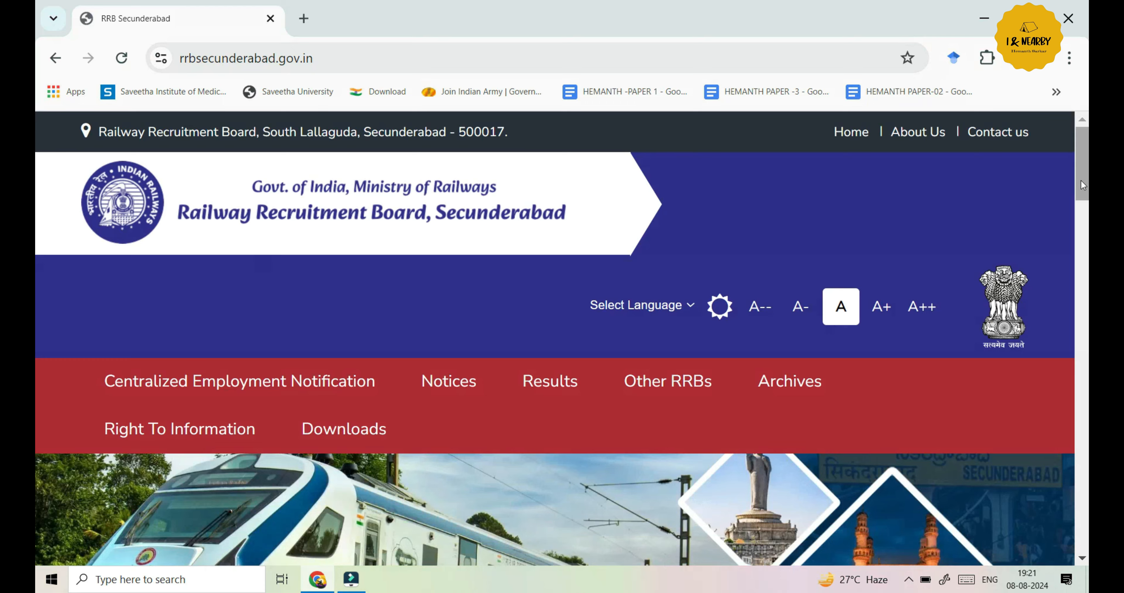
Find the CEN 03/2024 card under Latest Updates and follow its 'Click Here for link'
{"action": "scroll", "coordinate": [37, 266], "scroll_direction": "down", "scroll_amount": 10}
{"action": "scroll", "coordinate": [37, 266], "scroll_direction": "down", "scroll_amount": 3}
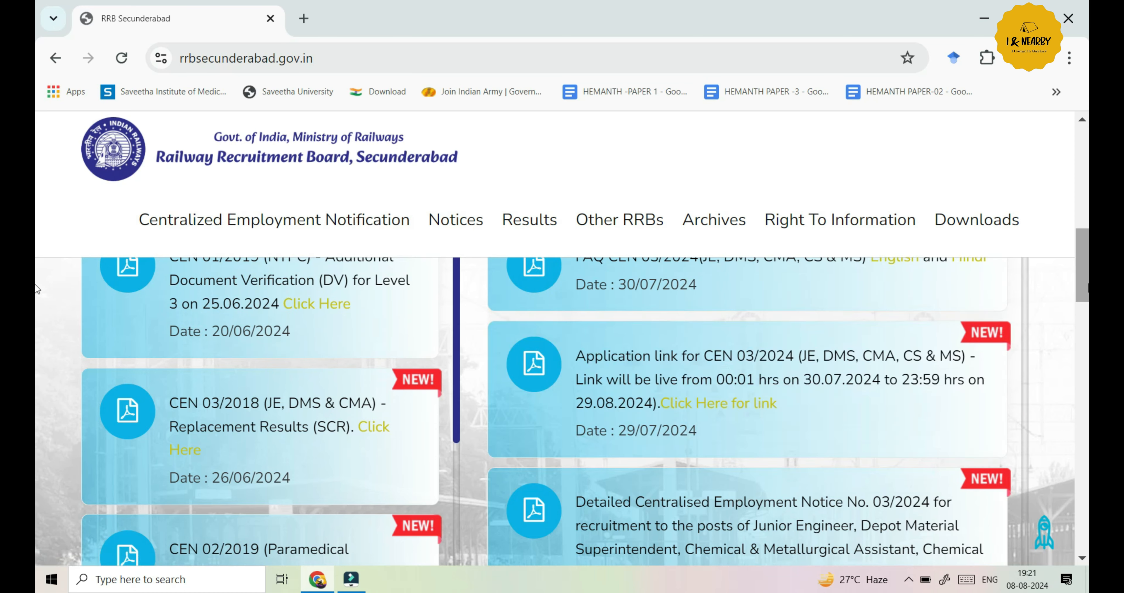
{"action": "scroll", "coordinate": [37, 246], "scroll_direction": "up", "scroll_amount": 5}
{"action": "scroll", "coordinate": [37, 246], "scroll_direction": "down", "scroll_amount": 5}
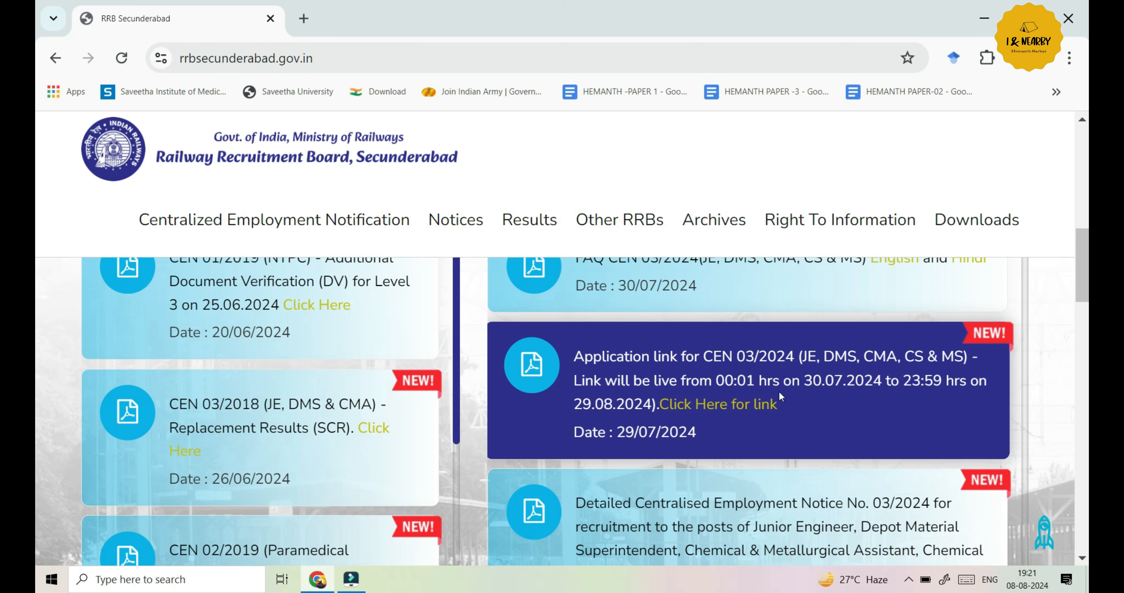
{"action": "left_click", "coordinate": [726, 408]}
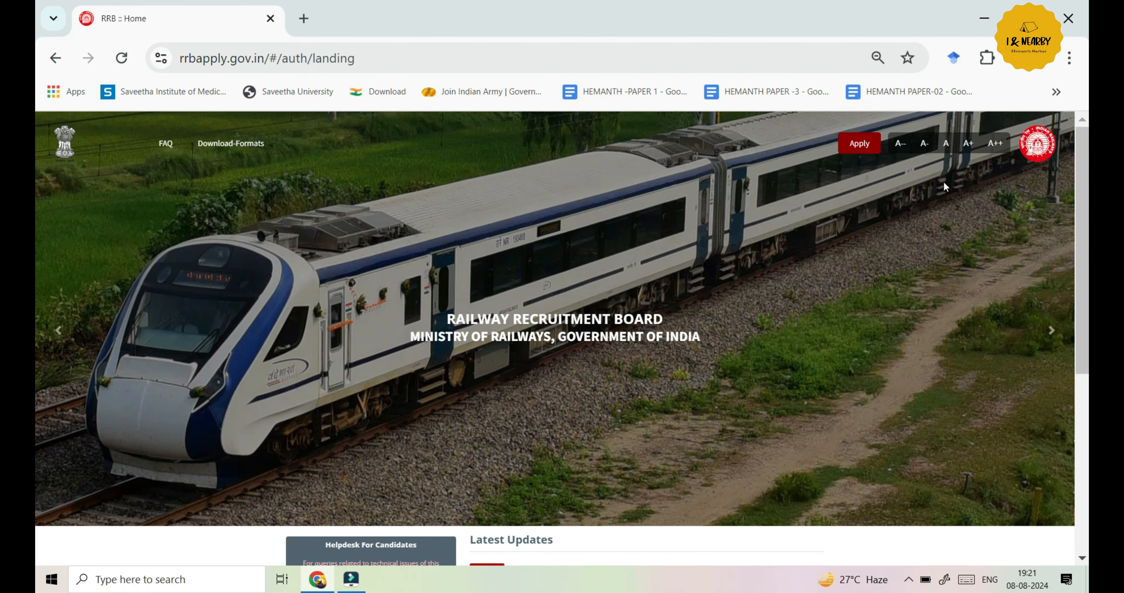
Choose 'Create An Account' from the Apply menu
{"action": "left_click", "coordinate": [859, 148]}
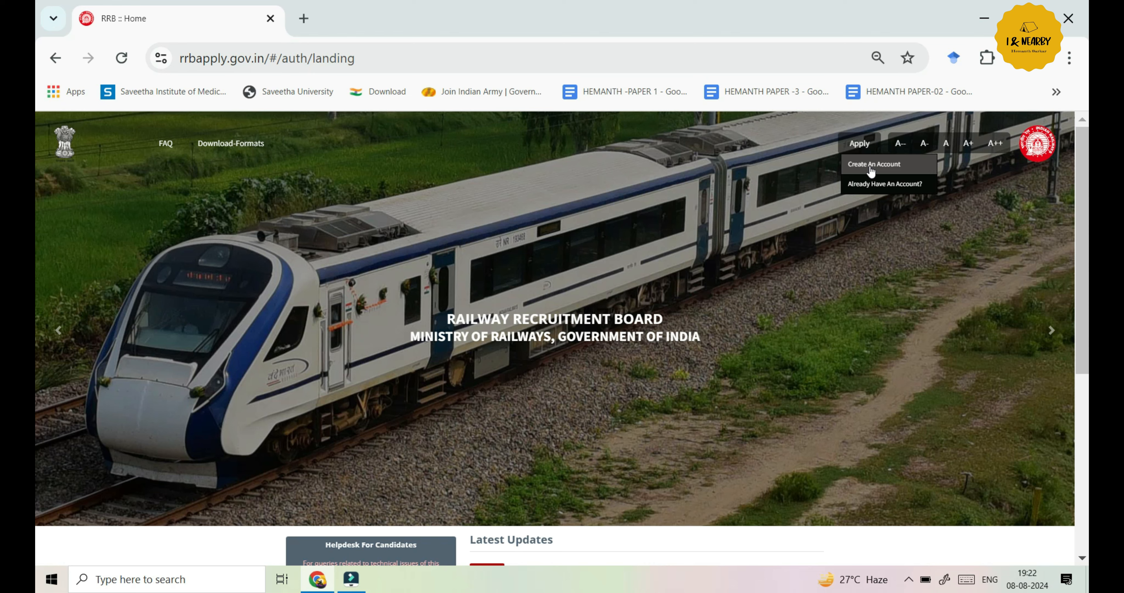
{"action": "left_click", "coordinate": [870, 165]}
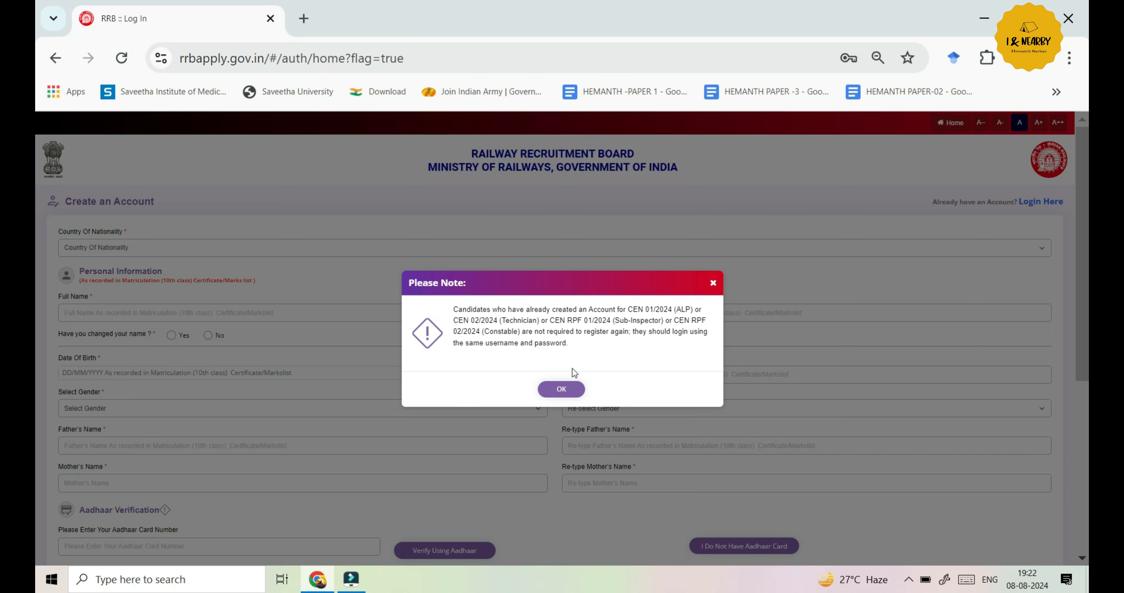
Dismiss the Please Note dialog and set Country Of Nationality to India
{"action": "left_click", "coordinate": [568, 388]}
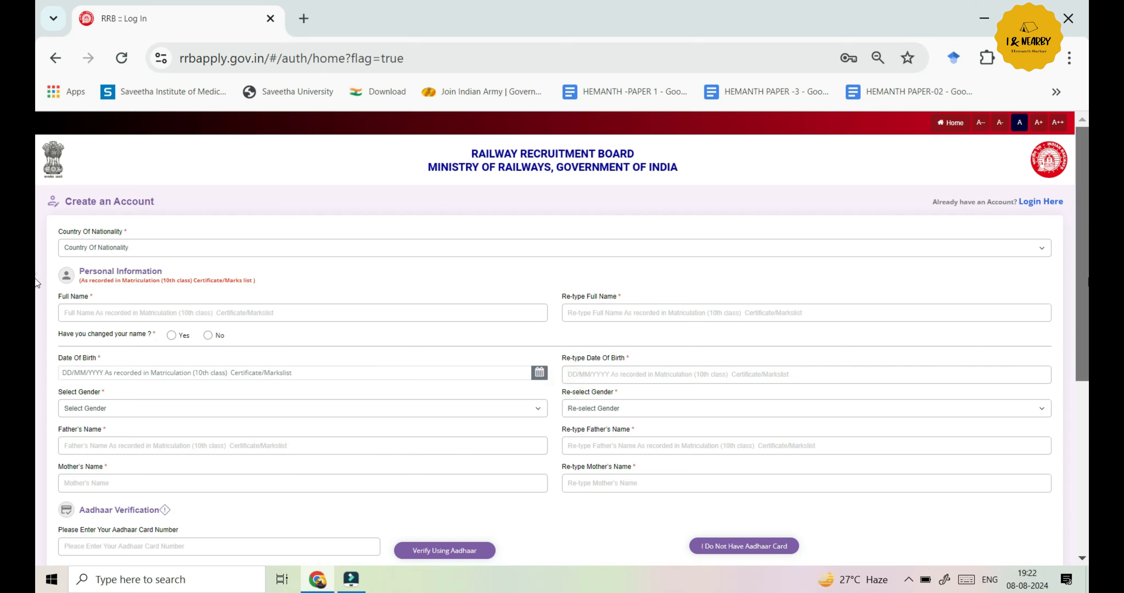
{"action": "scroll", "coordinate": [38, 325], "scroll_direction": "down", "scroll_amount": 2}
{"action": "scroll", "coordinate": [37, 326], "scroll_direction": "up", "scroll_amount": 2}
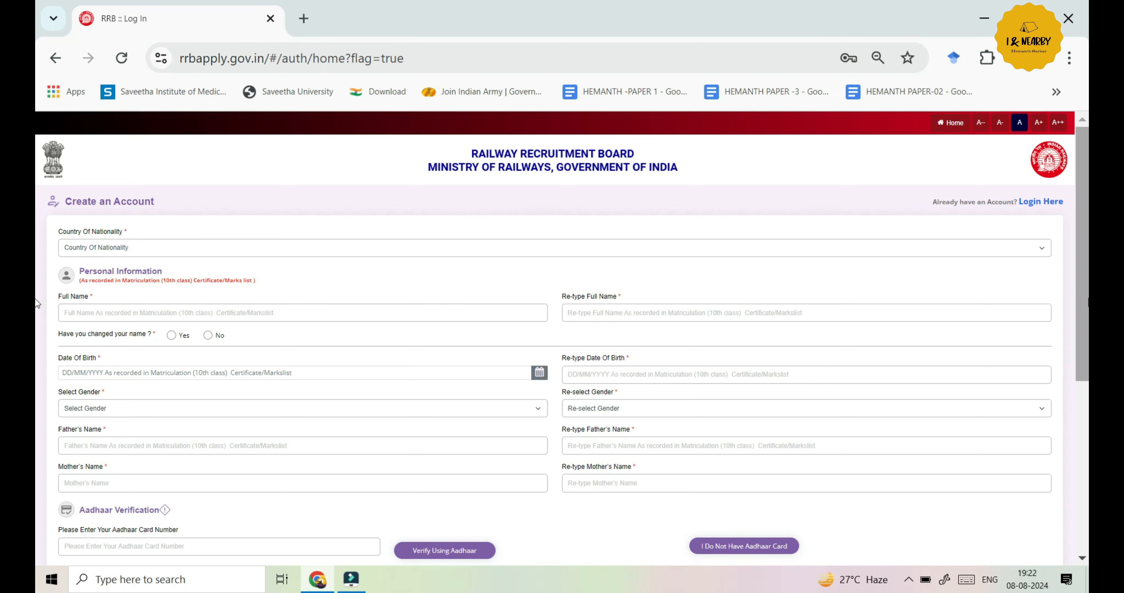
{"action": "scroll", "coordinate": [37, 306], "scroll_direction": "down", "scroll_amount": 1}
{"action": "scroll", "coordinate": [38, 308], "scroll_direction": "down", "scroll_amount": 1}
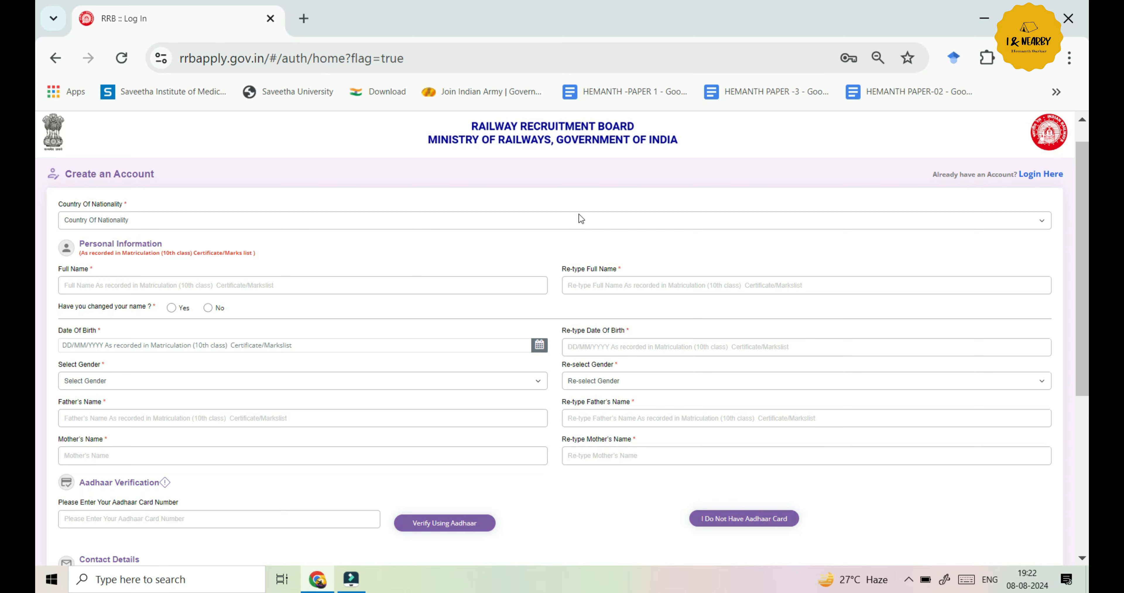
{"action": "left_click", "coordinate": [982, 220]}
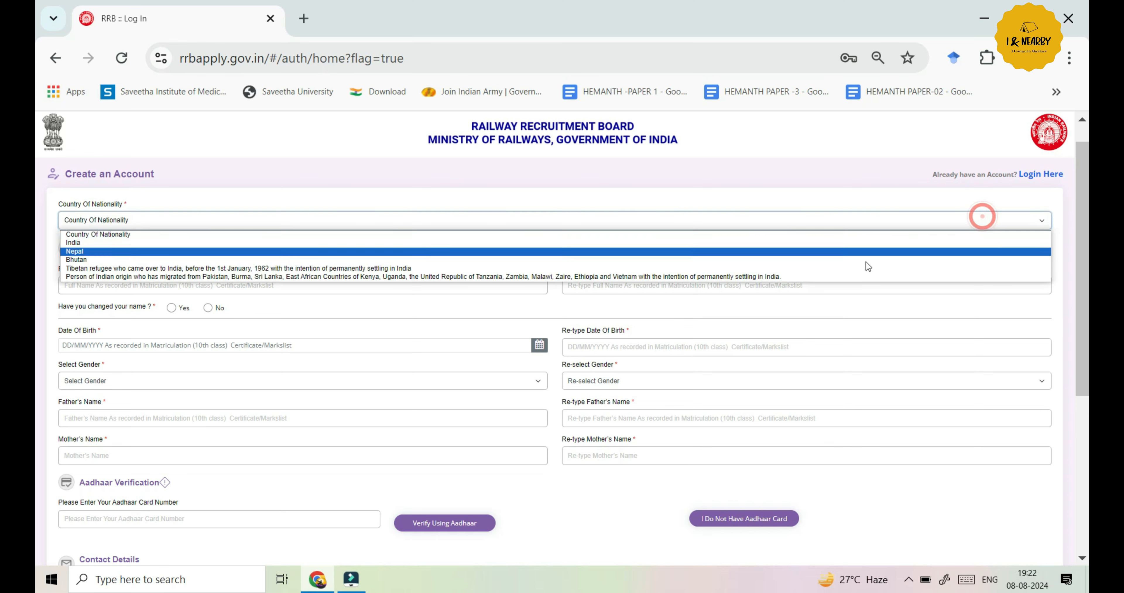
{"action": "left_click", "coordinate": [848, 243]}
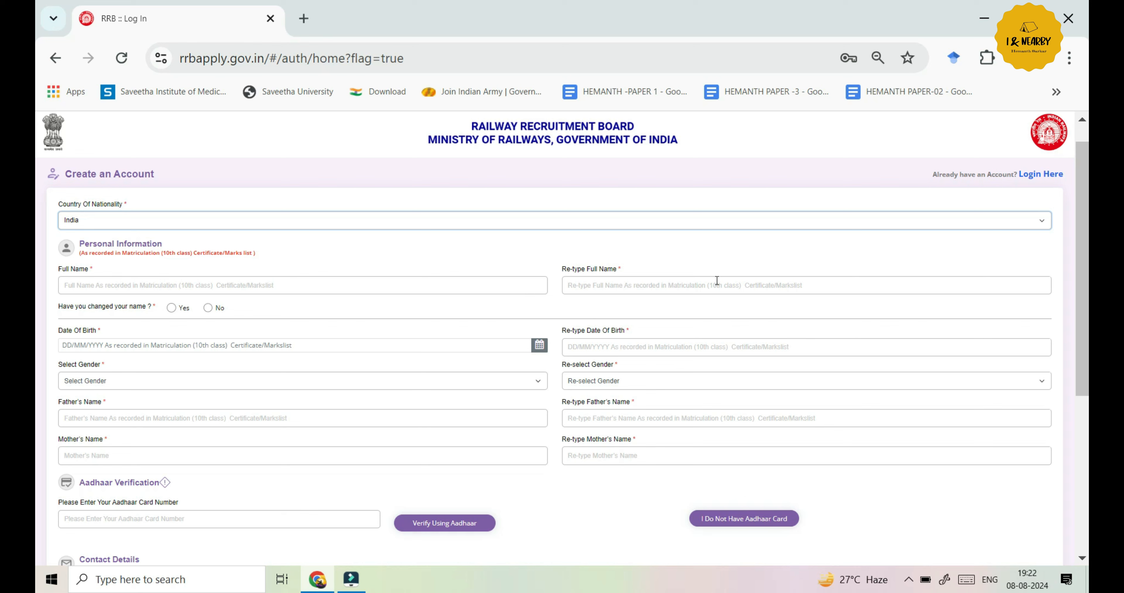
Answer No to 'Have you changed your name?'
{"action": "left_click", "coordinate": [171, 309]}
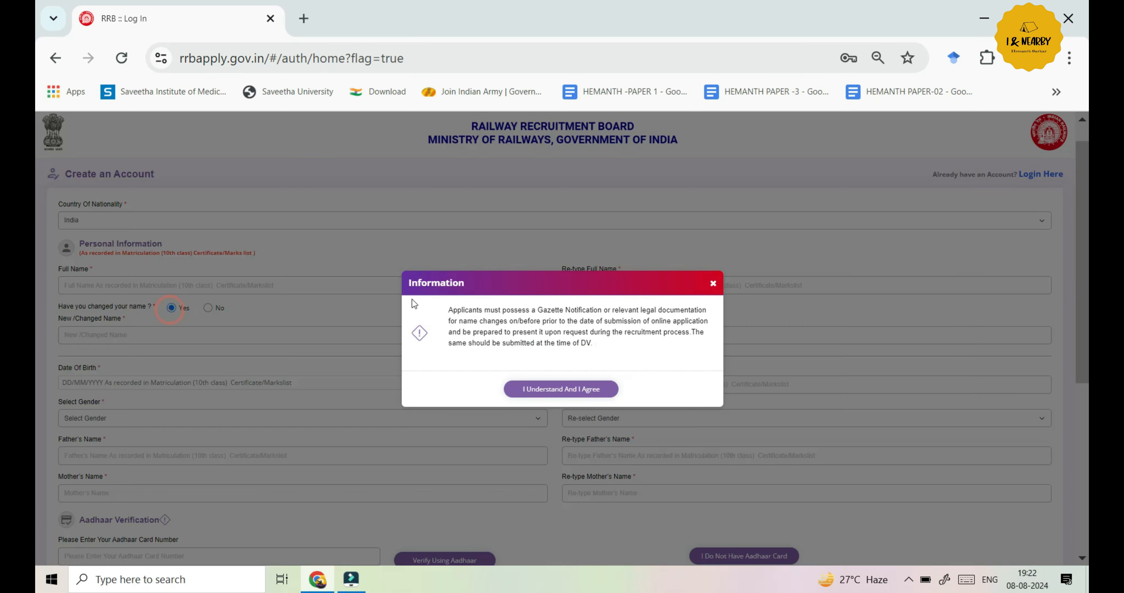
{"action": "left_click", "coordinate": [713, 283]}
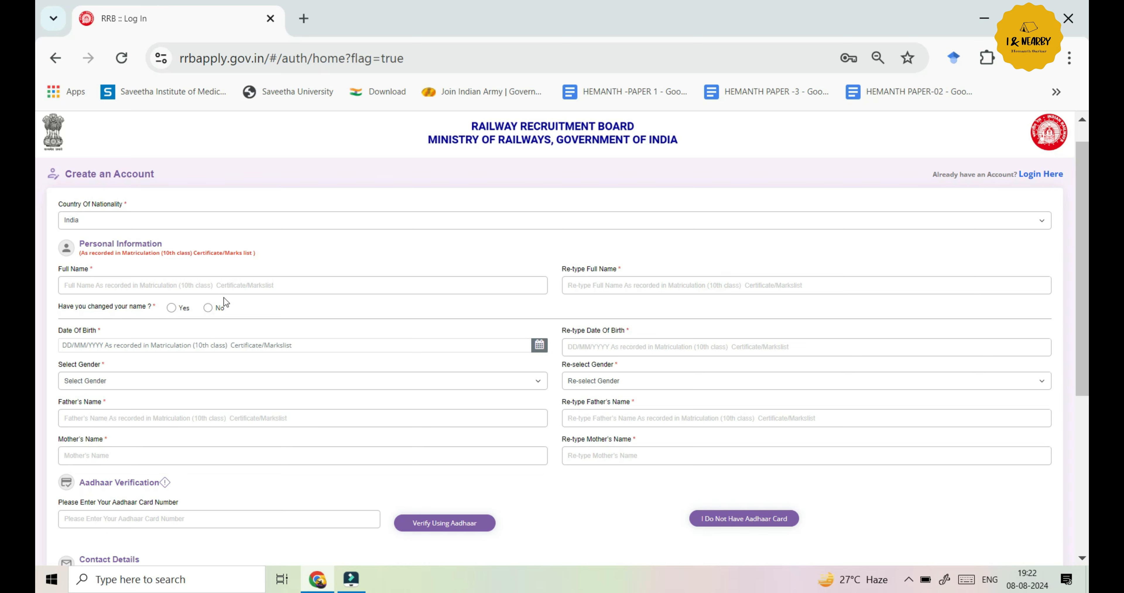
{"action": "left_click", "coordinate": [208, 309]}
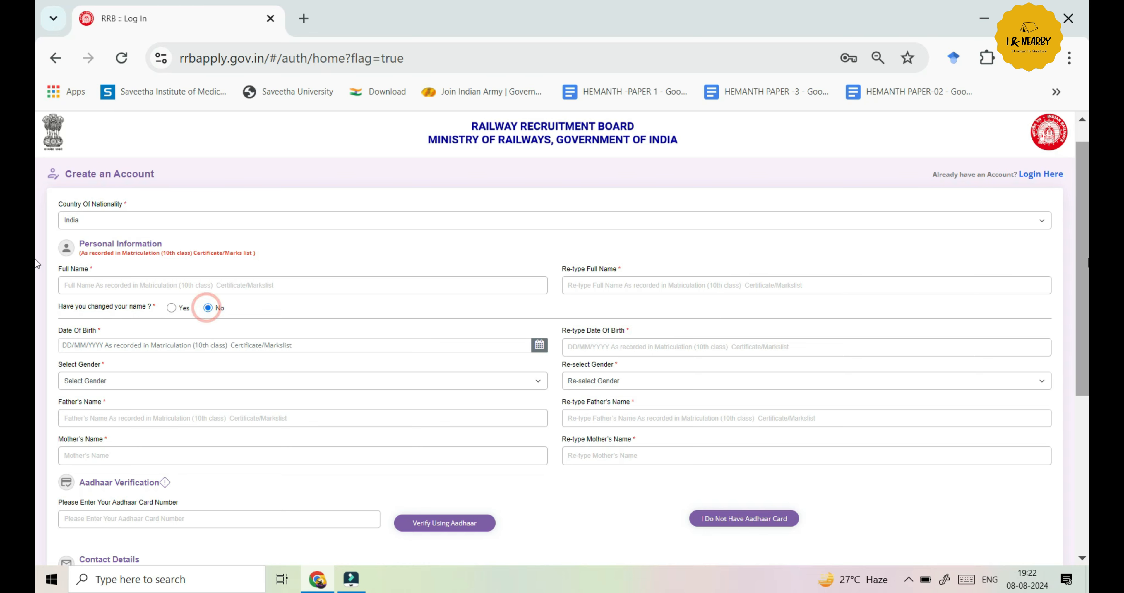
{"action": "scroll", "coordinate": [199, 341], "scroll_direction": "down", "scroll_amount": 1}
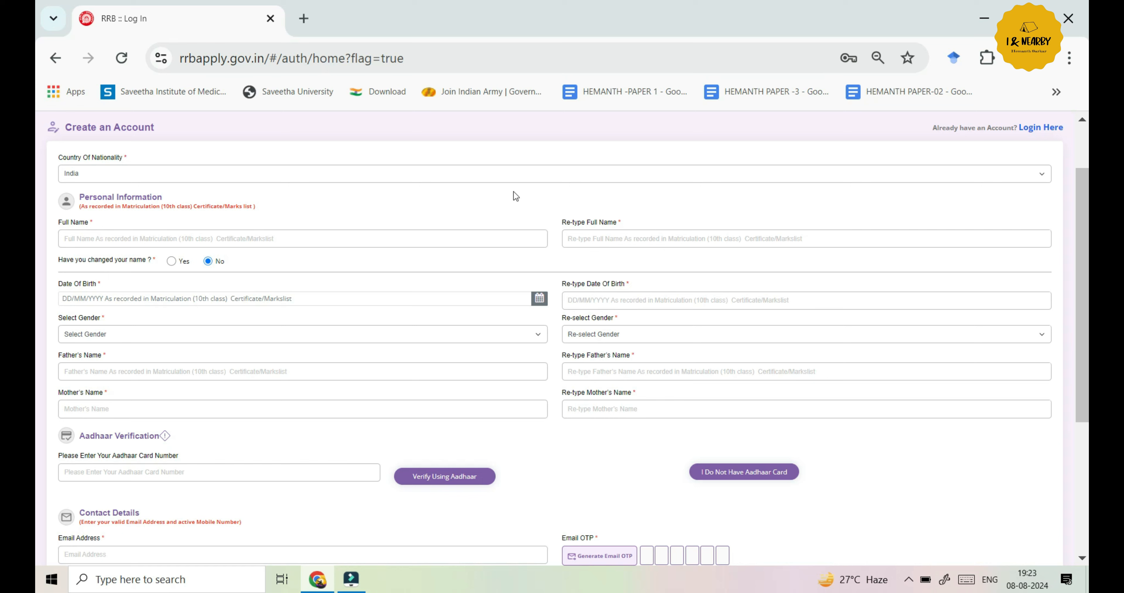
Set Select Gender to Male
{"action": "left_click", "coordinate": [146, 329]}
{"action": "left_click", "coordinate": [148, 358]}
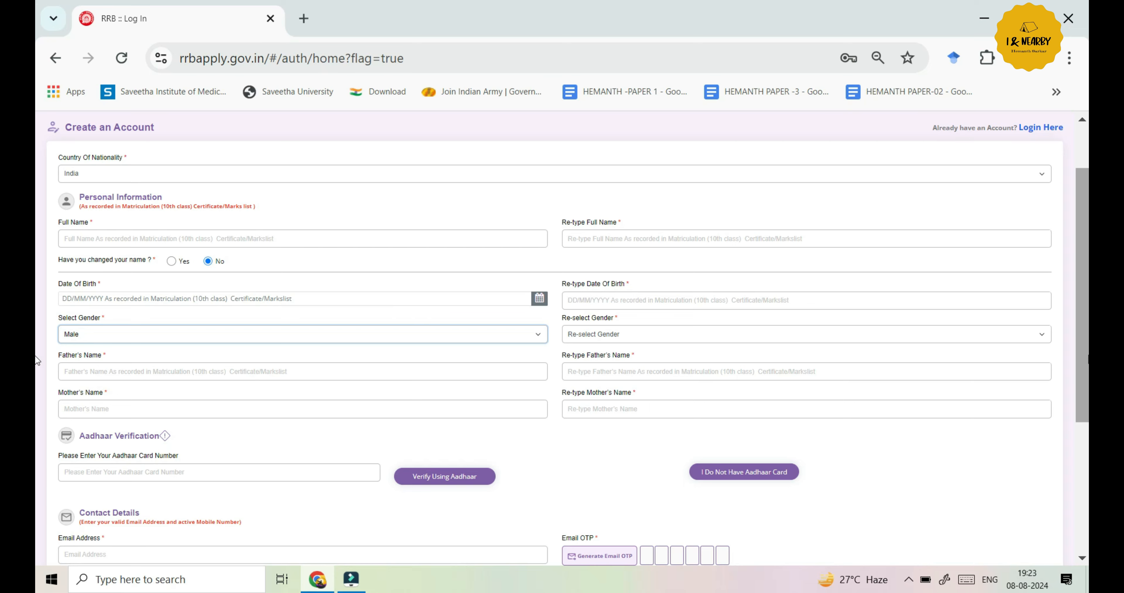
{"action": "scroll", "coordinate": [38, 387], "scroll_direction": "down", "scroll_amount": 1}
{"action": "scroll", "coordinate": [37, 387], "scroll_direction": "down", "scroll_amount": 2}
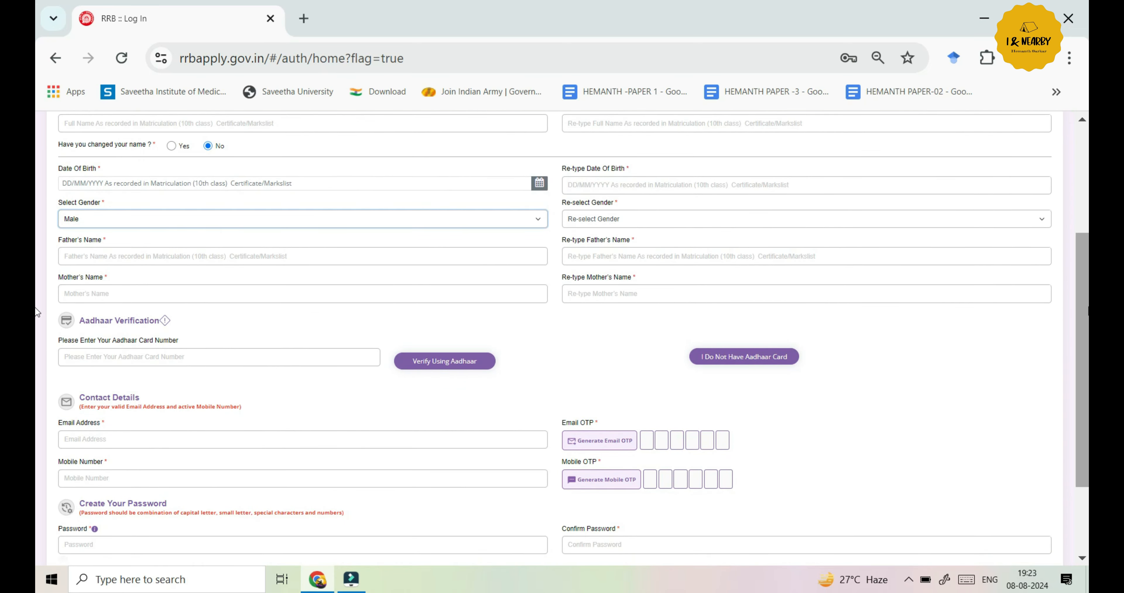
{"action": "scroll", "coordinate": [164, 327], "scroll_direction": "down", "scroll_amount": 1}
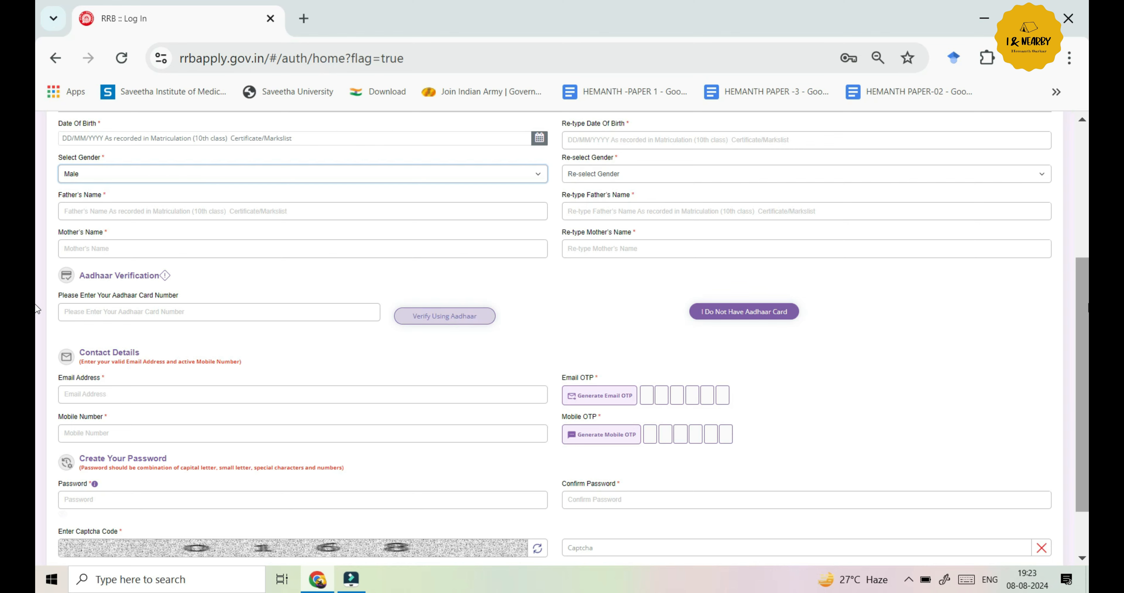
{"action": "scroll", "coordinate": [524, 262], "scroll_direction": "down", "scroll_amount": 1}
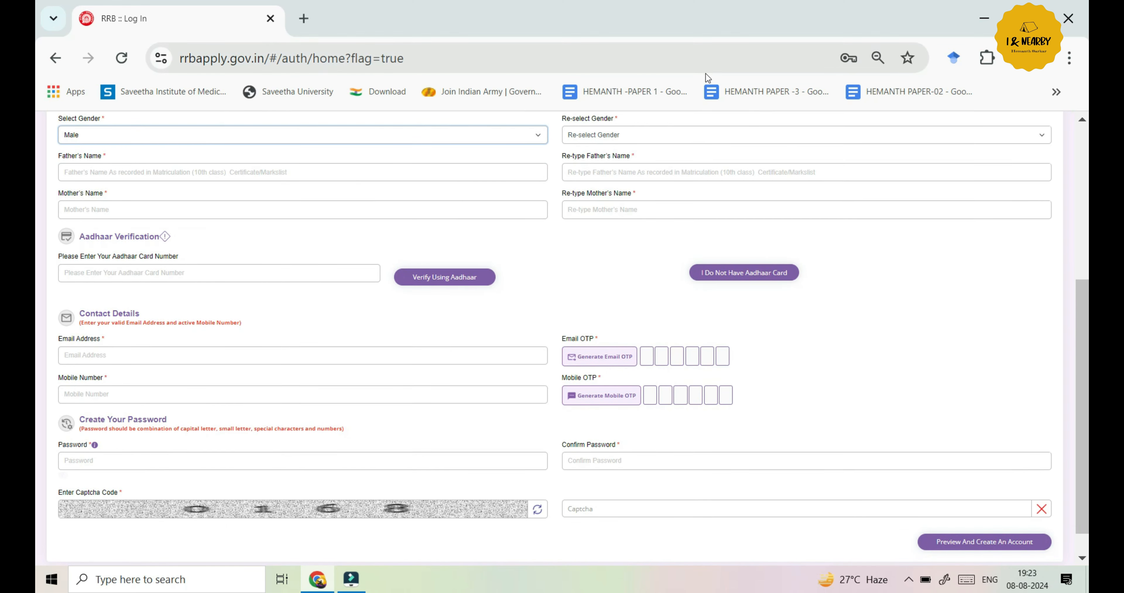
Mark 'I Do Not Have Aadhaar Card', close the Information popup, and return to the top
{"action": "left_click", "coordinate": [764, 284]}
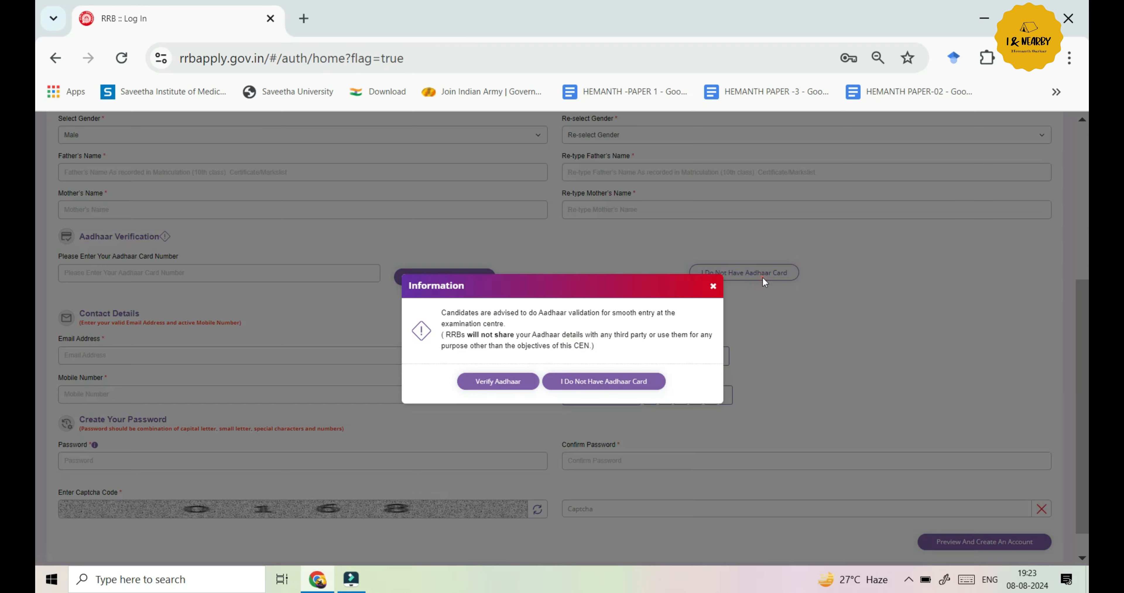
{"action": "left_click", "coordinate": [713, 287]}
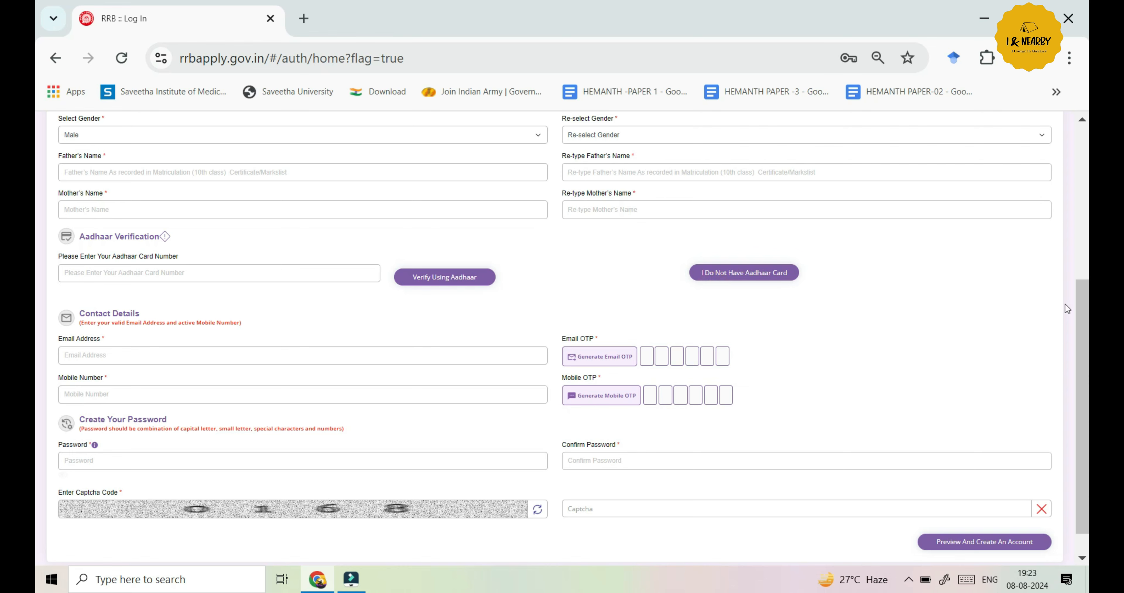
{"action": "left_click_drag", "start_coordinate": [1087, 302], "coordinate": [1088, 323]}
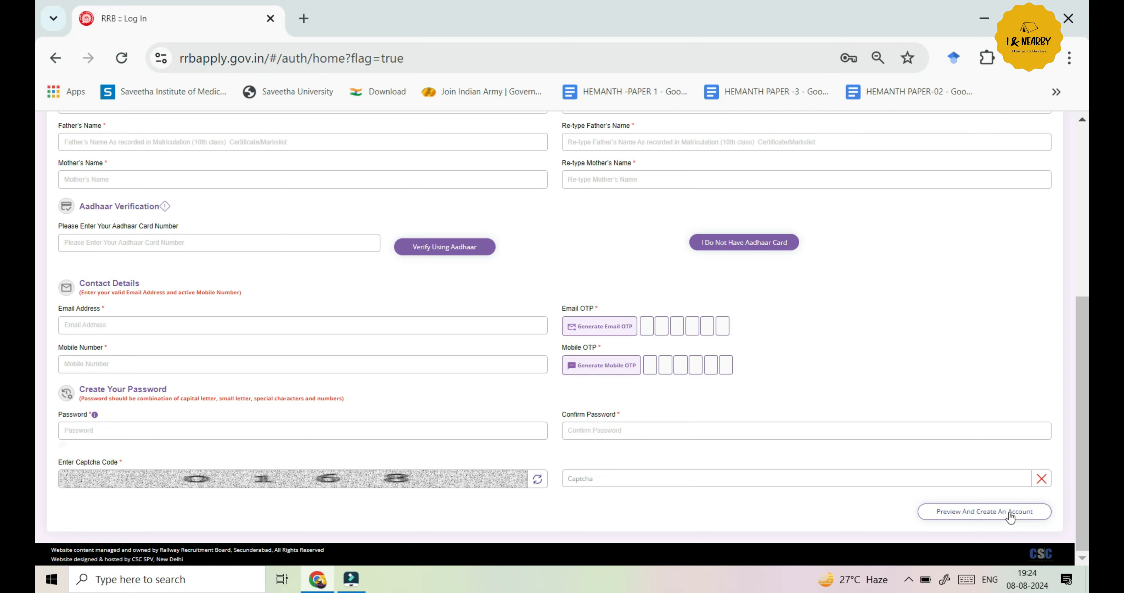
{"action": "left_click_drag", "start_coordinate": [1083, 502], "coordinate": [1073, 272]}
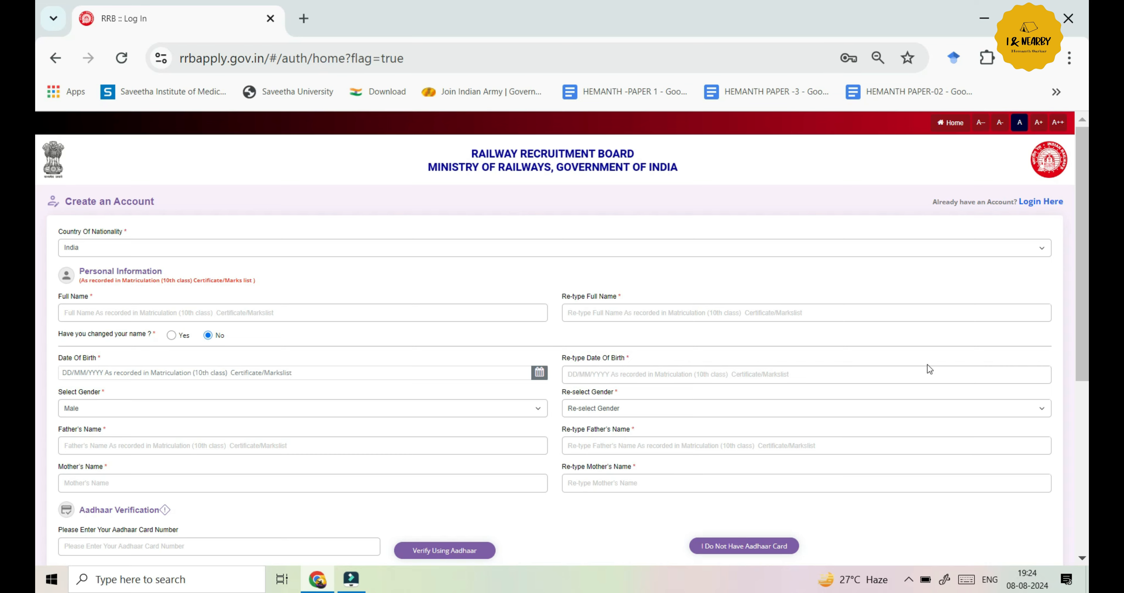
Log in with the captcha code and open the CEN 03/2024 online application
{"action": "left_click", "coordinate": [1049, 204]}
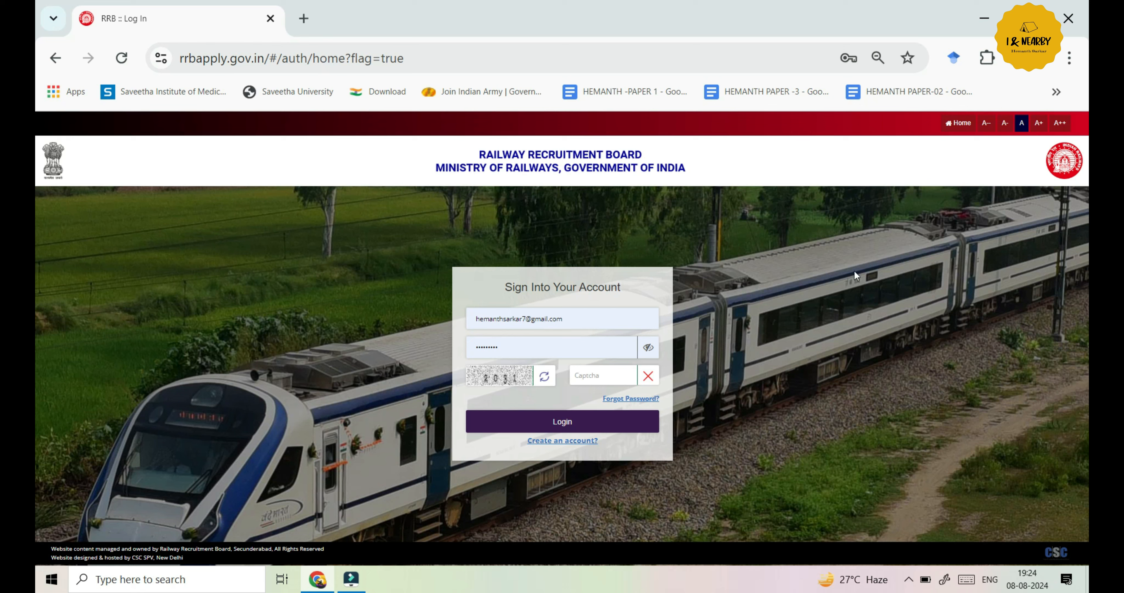
{"action": "left_click", "coordinate": [591, 373]}
{"action": "type", "text": "2031"}
{"action": "left_click", "coordinate": [610, 430]}
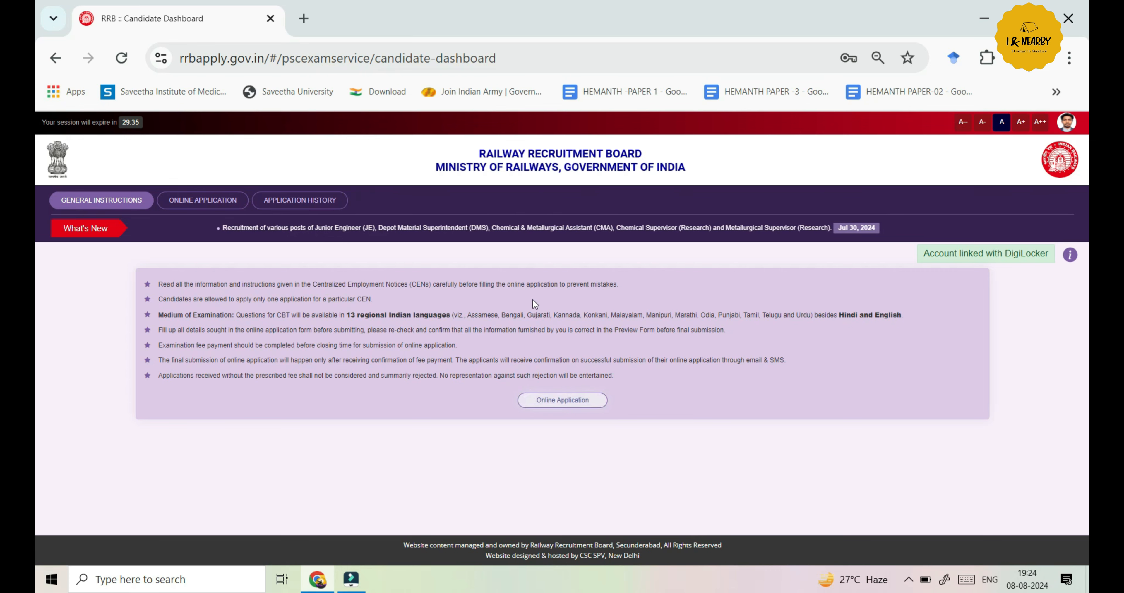
{"action": "left_click", "coordinate": [587, 404]}
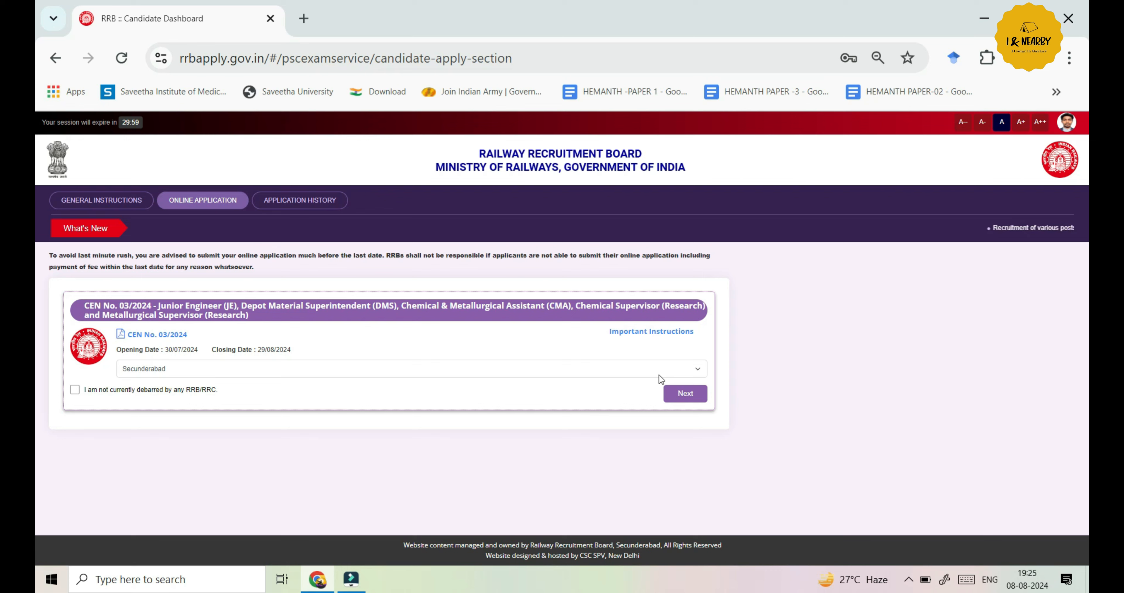
Pick Secunderabad as the RRB, tick the not-debarred declaration, and continue to Personal Details
{"action": "left_click", "coordinate": [689, 371]}
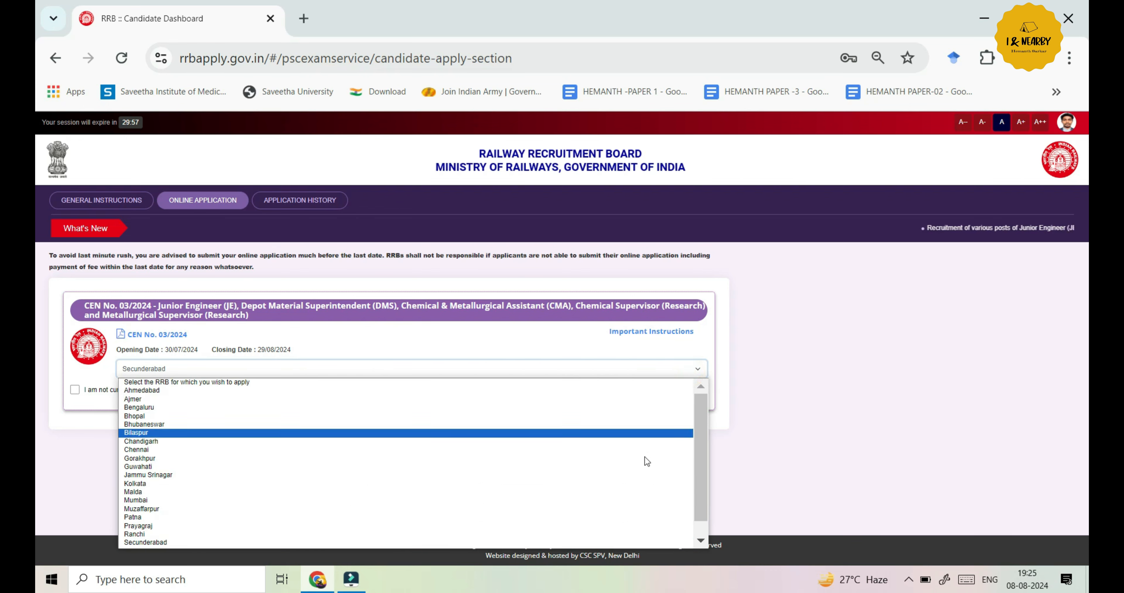
{"action": "scroll", "coordinate": [619, 545], "scroll_direction": "down", "scroll_amount": 1}
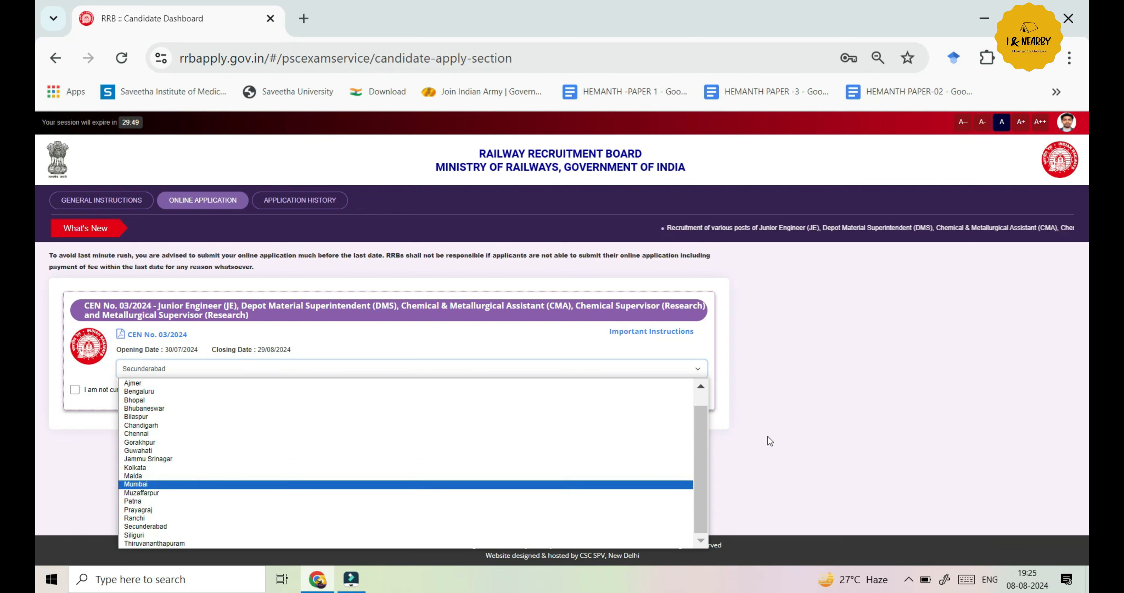
{"action": "left_click_drag", "start_coordinate": [695, 454], "coordinate": [684, 474]}
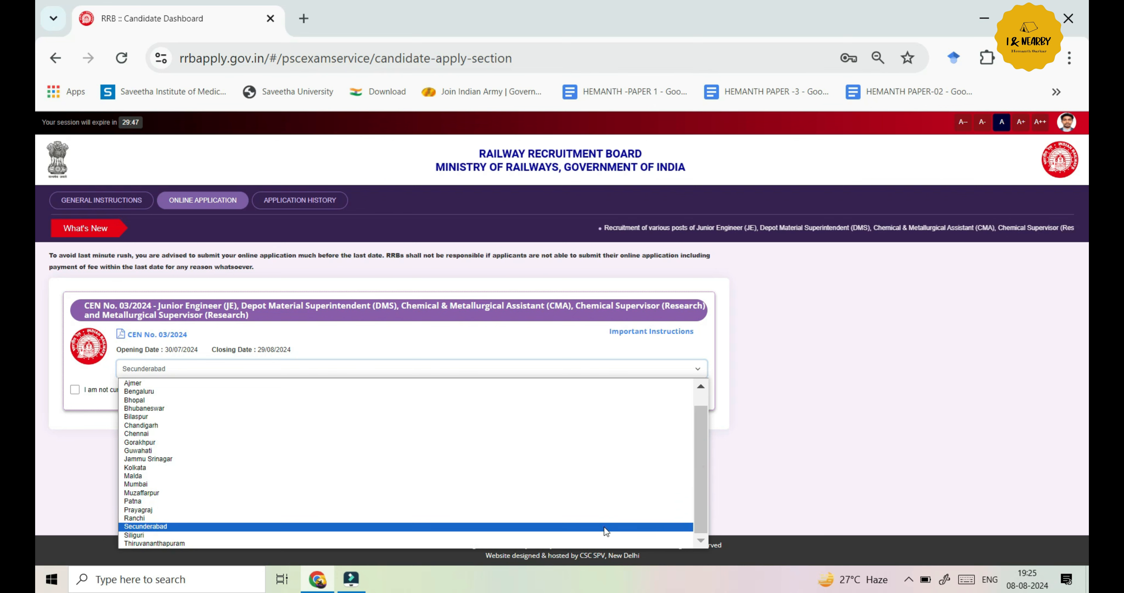
{"action": "left_click", "coordinate": [605, 527]}
{"action": "left_click", "coordinate": [76, 390]}
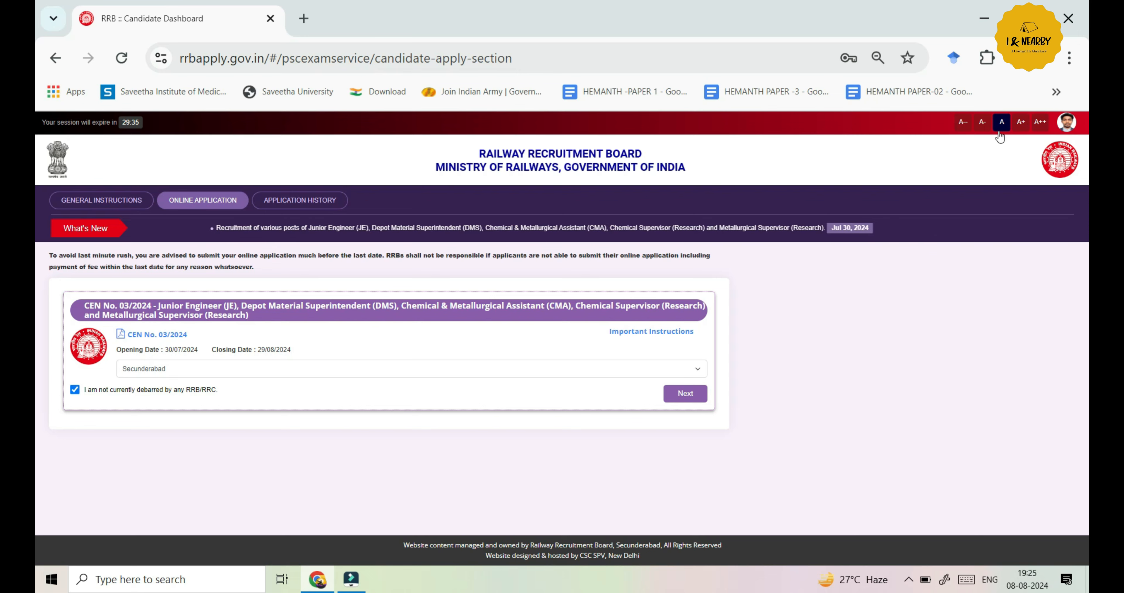
{"action": "left_click", "coordinate": [697, 393]}
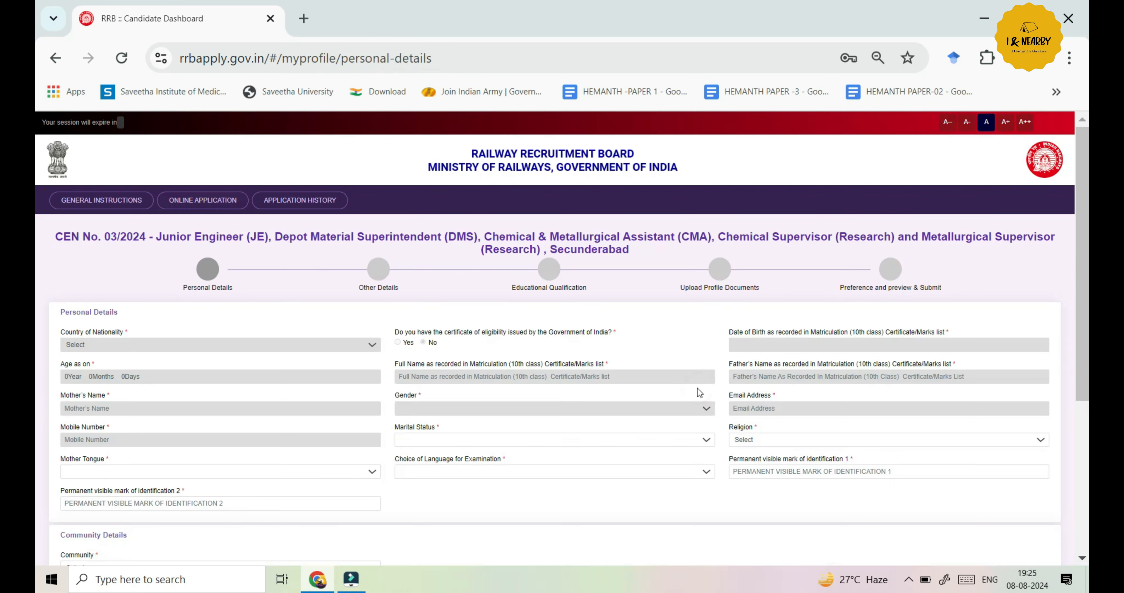
{"action": "left_click_drag", "start_coordinate": [1086, 291], "coordinate": [1088, 303]}
{"action": "scroll", "coordinate": [37, 308], "scroll_direction": "up", "scroll_amount": 1}
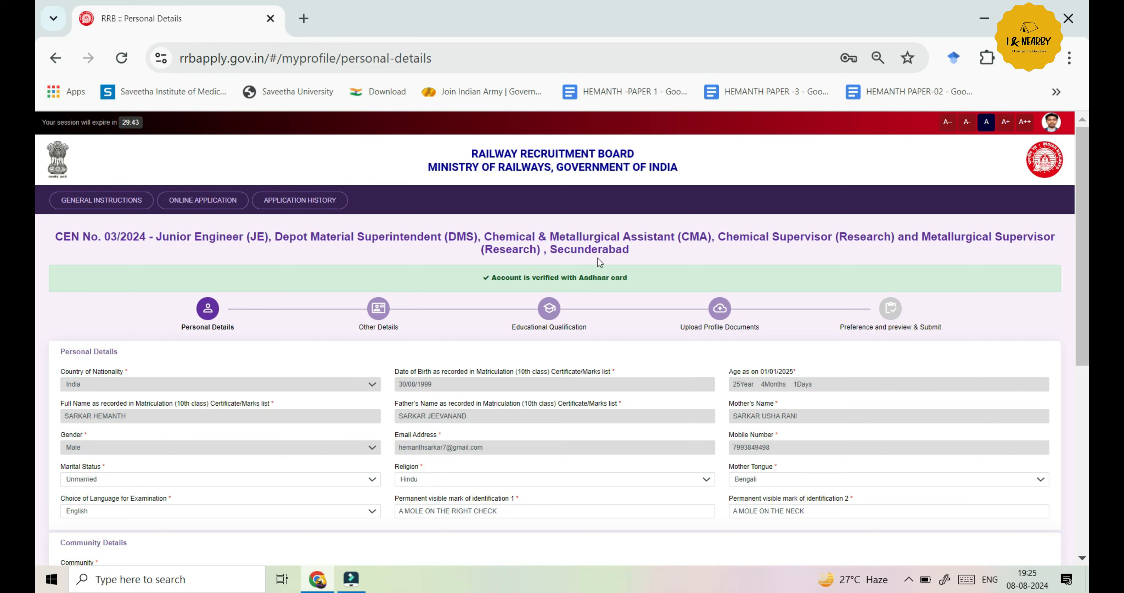
{"action": "scroll", "coordinate": [38, 336], "scroll_direction": "down", "scroll_amount": 2}
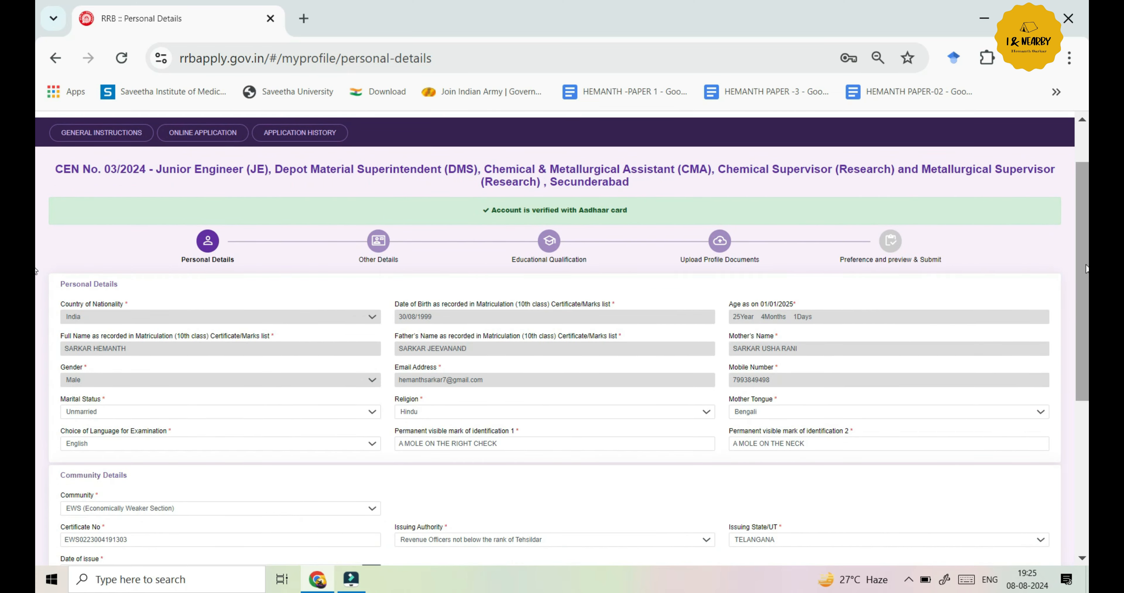
{"action": "left_click_drag", "start_coordinate": [1087, 269], "coordinate": [1070, 331]}
{"action": "scroll", "coordinate": [1069, 323], "scroll_direction": "up", "scroll_amount": 1}
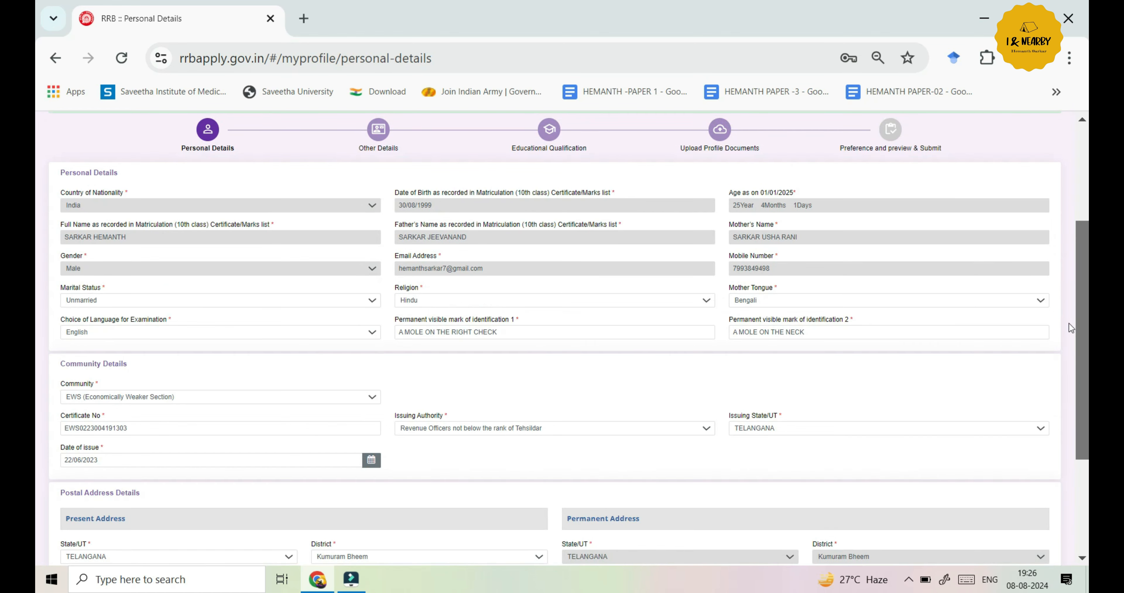
{"action": "scroll", "coordinate": [1069, 324], "scroll_direction": "down", "scroll_amount": 3}
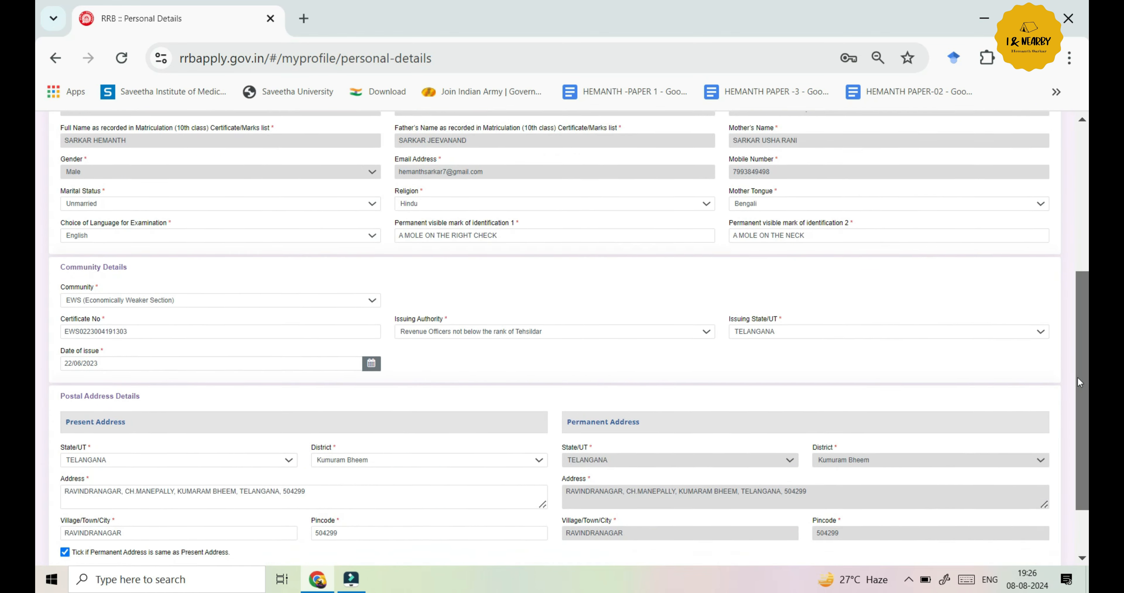
{"action": "scroll", "coordinate": [1078, 382], "scroll_direction": "down", "scroll_amount": 2}
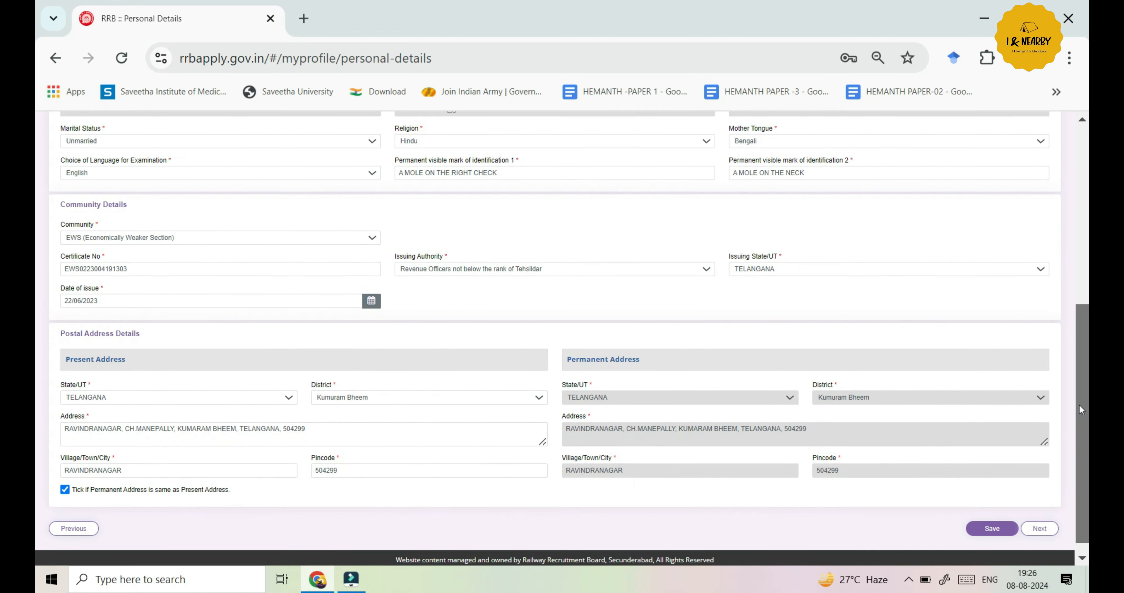
{"action": "left_click_drag", "start_coordinate": [1079, 405], "coordinate": [1074, 287]}
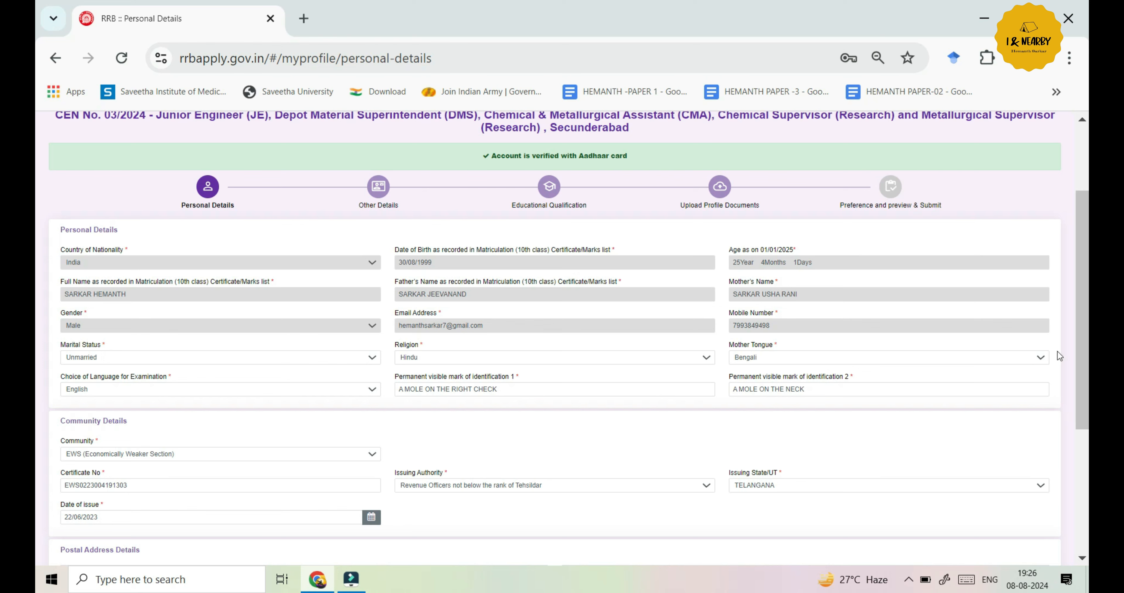
{"action": "left_click_drag", "start_coordinate": [1082, 338], "coordinate": [1088, 367]}
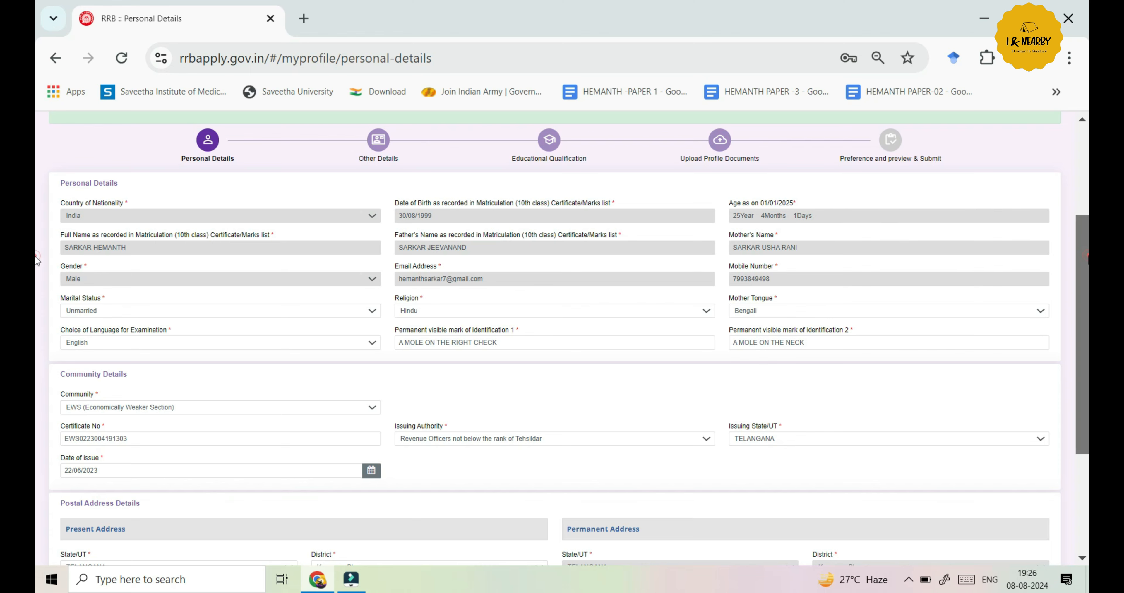
{"action": "left_click_drag", "start_coordinate": [1089, 261], "coordinate": [1052, 351]}
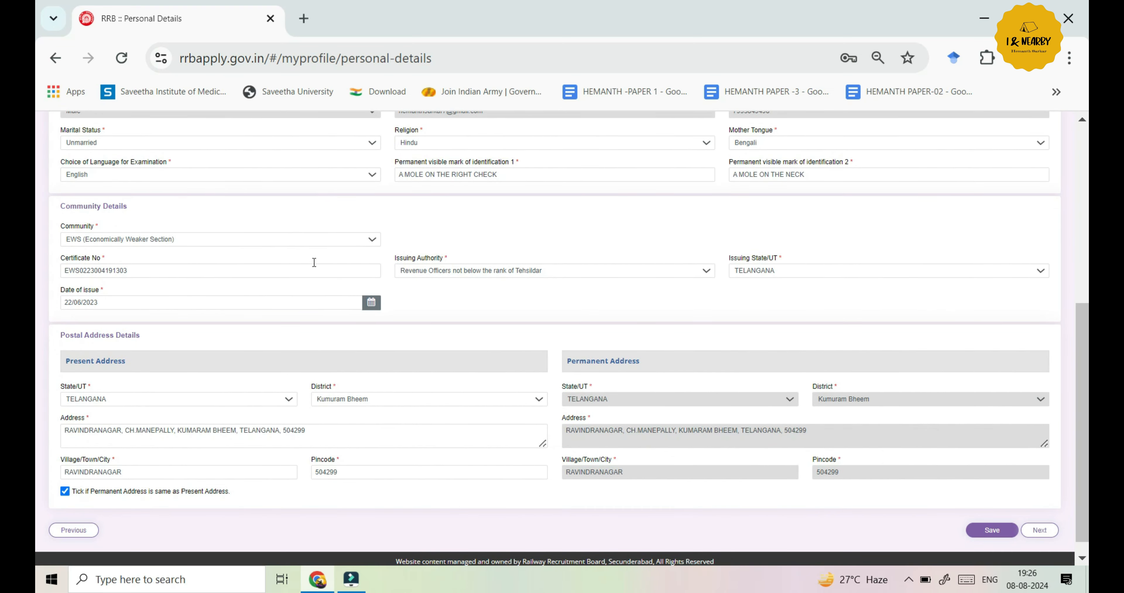
Keep Community as EWS and leave the Issuing Authority unchanged
{"action": "left_click", "coordinate": [373, 239]}
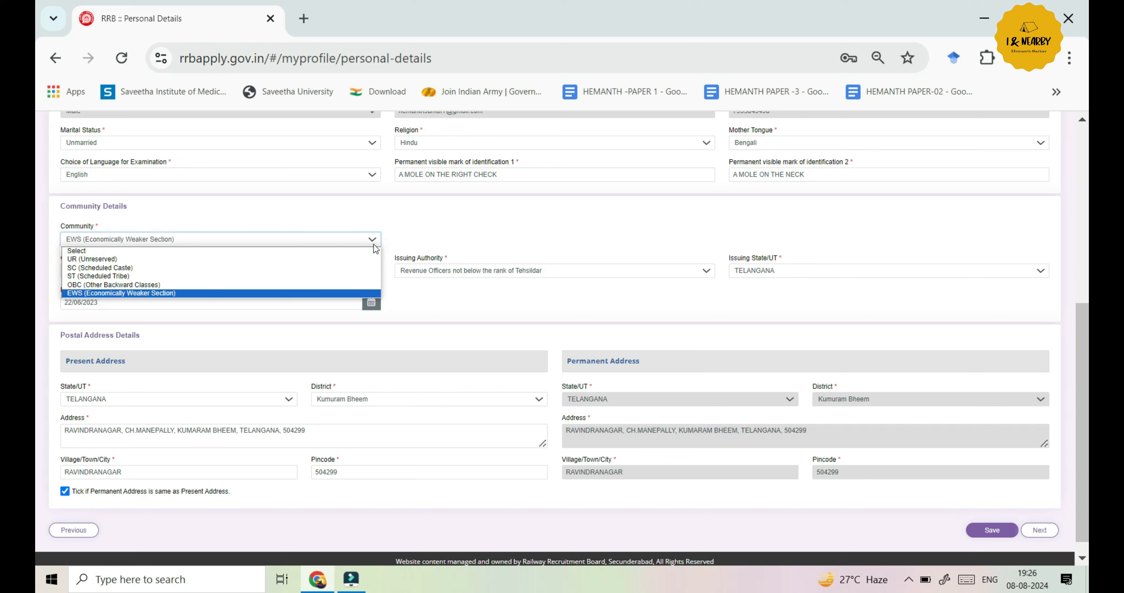
{"action": "left_click", "coordinate": [423, 234]}
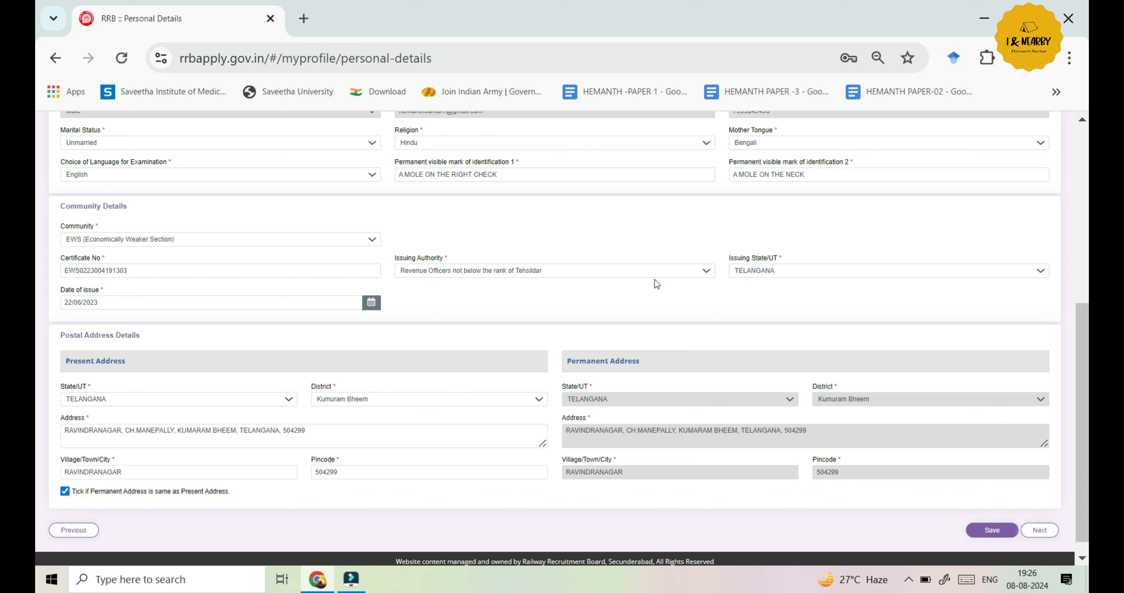
{"action": "left_click", "coordinate": [704, 272]}
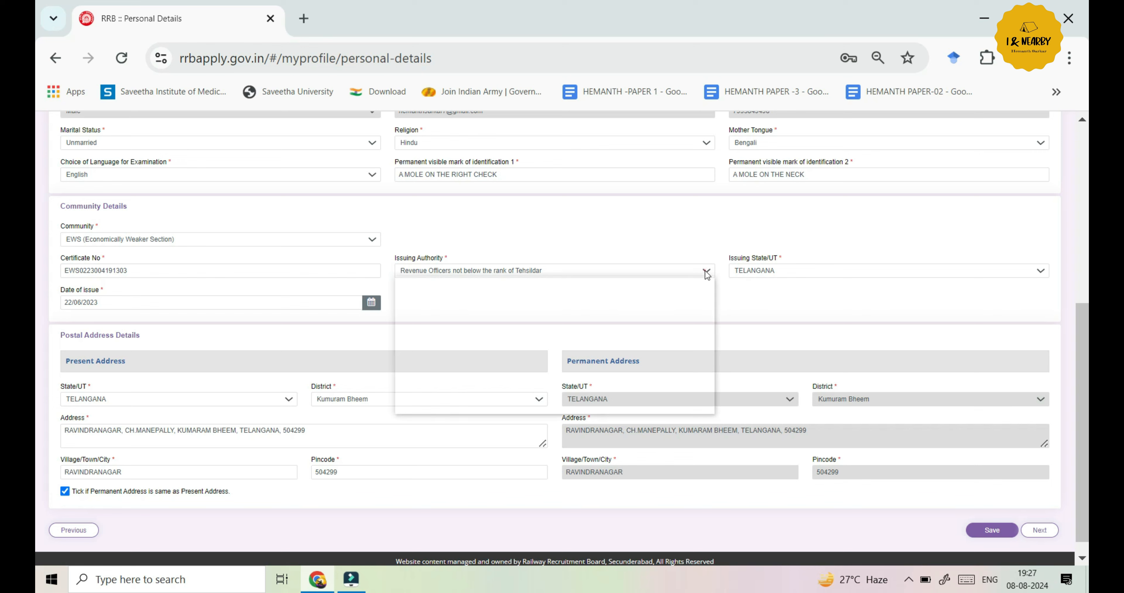
{"action": "left_click", "coordinate": [639, 236]}
{"action": "scroll", "coordinate": [37, 325], "scroll_direction": "down", "scroll_amount": 1}
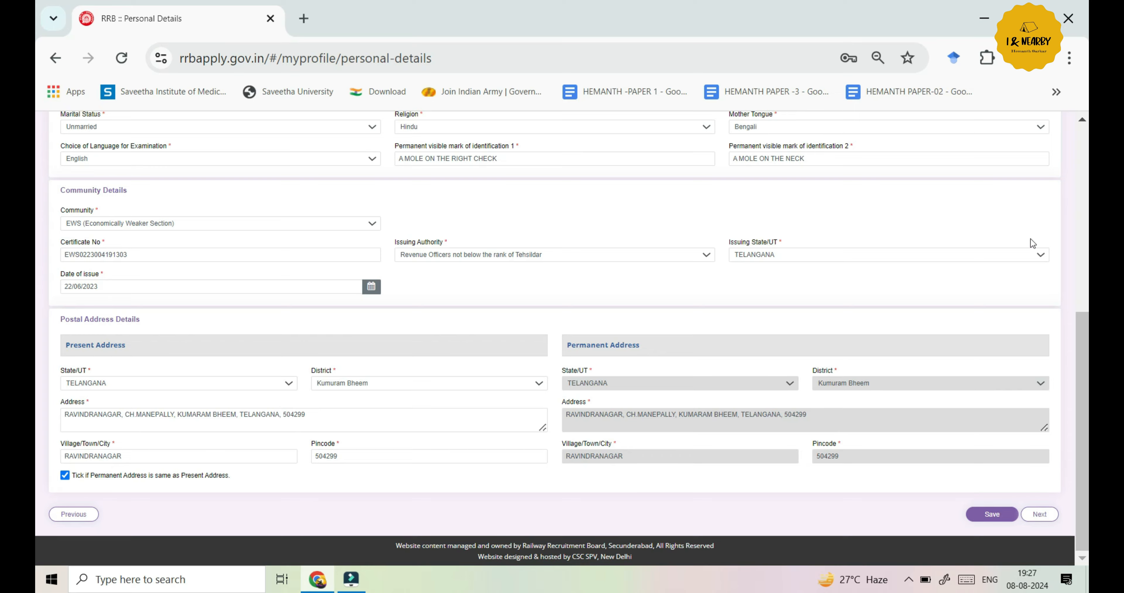
Save the Personal Details and move on to Other Details
{"action": "left_click", "coordinate": [997, 525]}
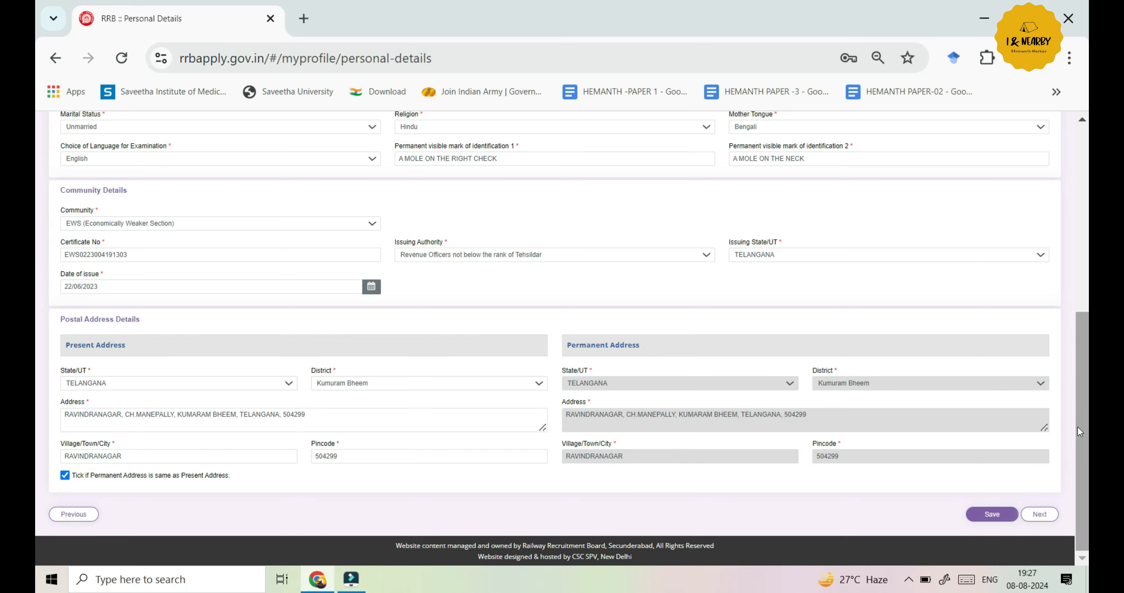
{"action": "left_click_drag", "start_coordinate": [1078, 426], "coordinate": [1088, 448]}
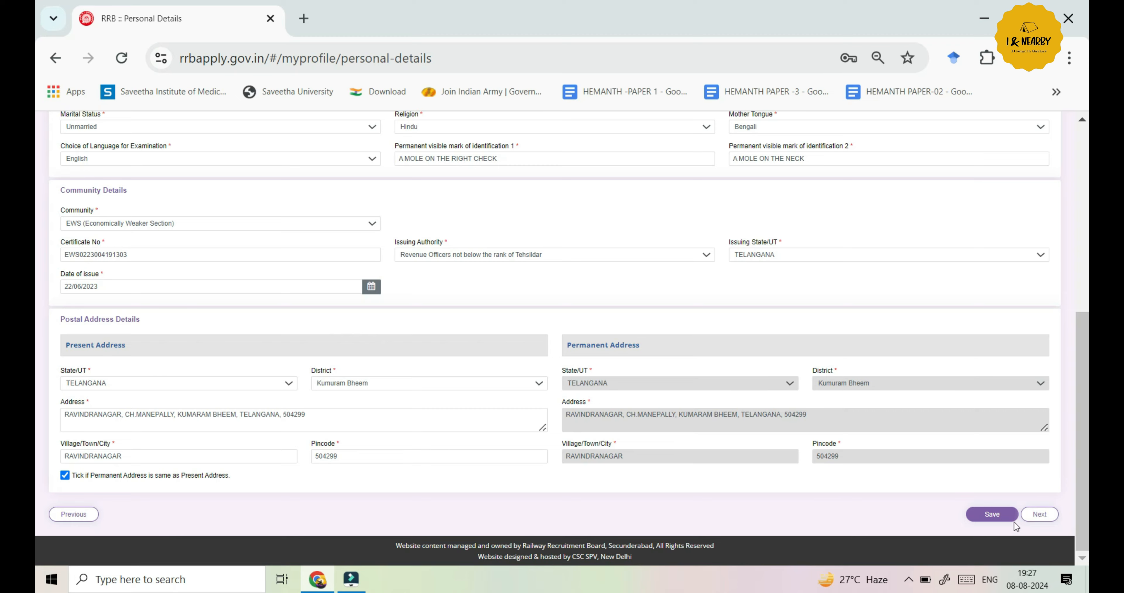
{"action": "left_click", "coordinate": [1003, 516]}
{"action": "left_click", "coordinate": [1038, 514]}
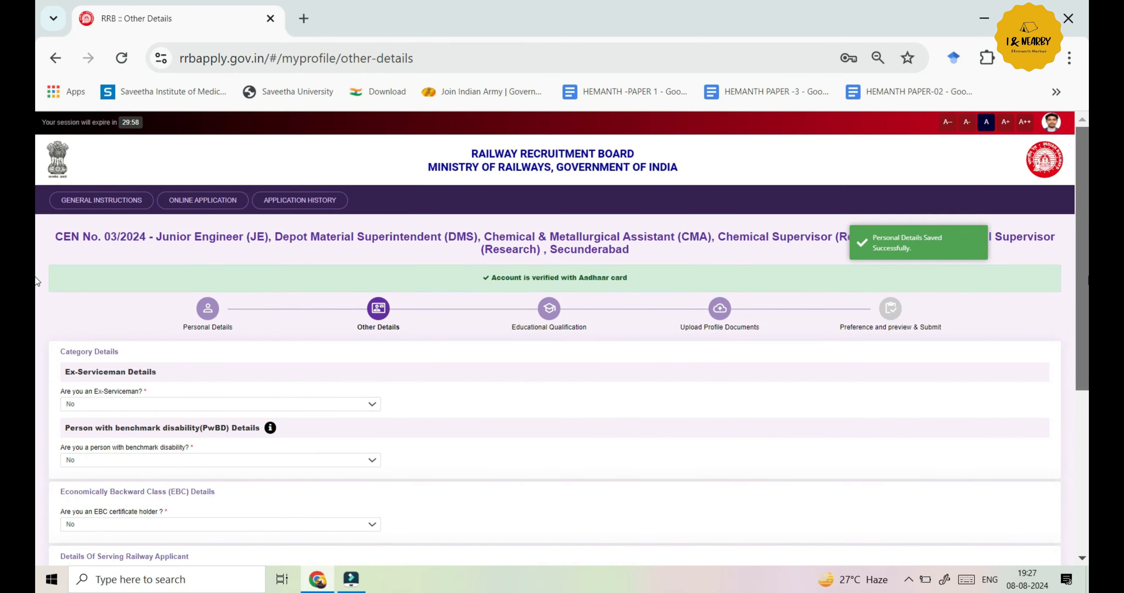
Review the Other Details form, keeping Ex-Serviceman set to No
{"action": "scroll", "coordinate": [37, 315], "scroll_direction": "down", "scroll_amount": 2}
{"action": "left_click_drag", "start_coordinate": [1088, 310], "coordinate": [1086, 370]}
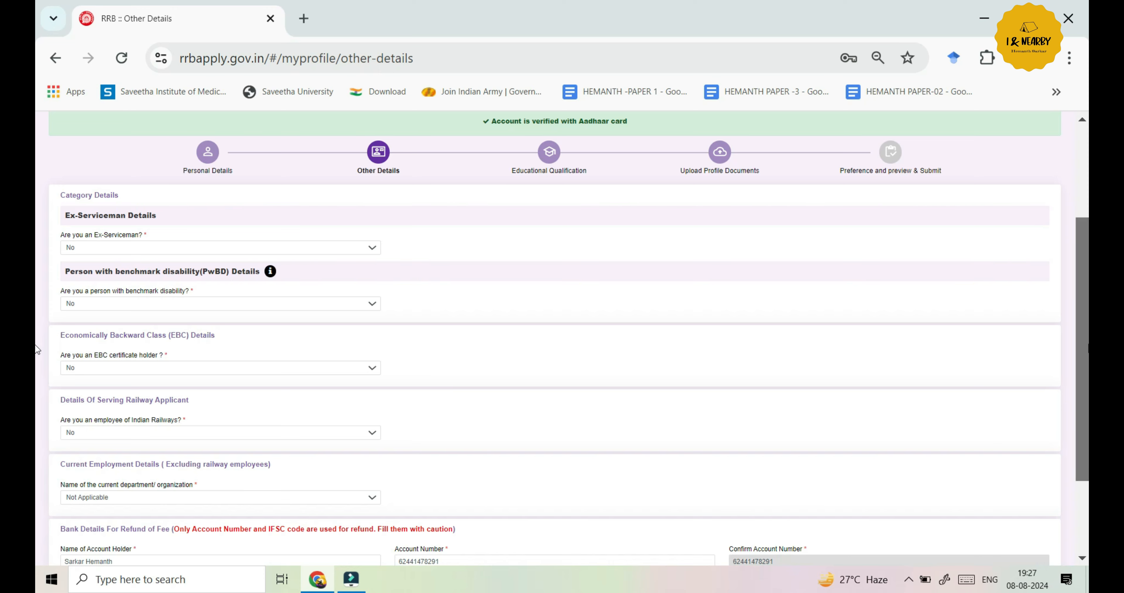
{"action": "scroll", "coordinate": [36, 378], "scroll_direction": "down", "scroll_amount": 1}
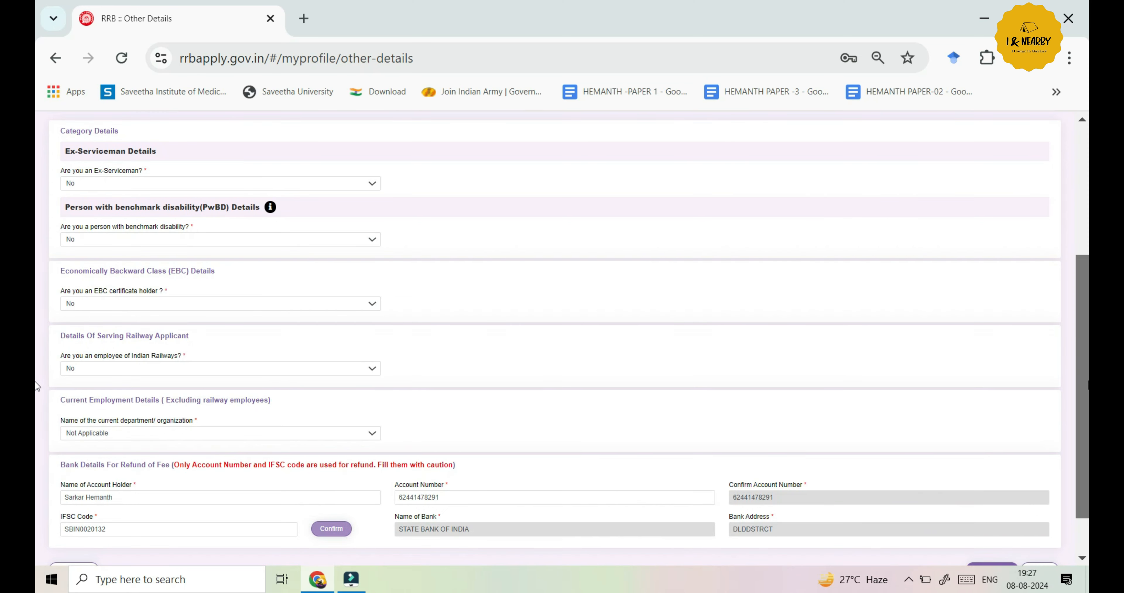
{"action": "scroll", "coordinate": [37, 389], "scroll_direction": "down", "scroll_amount": 1}
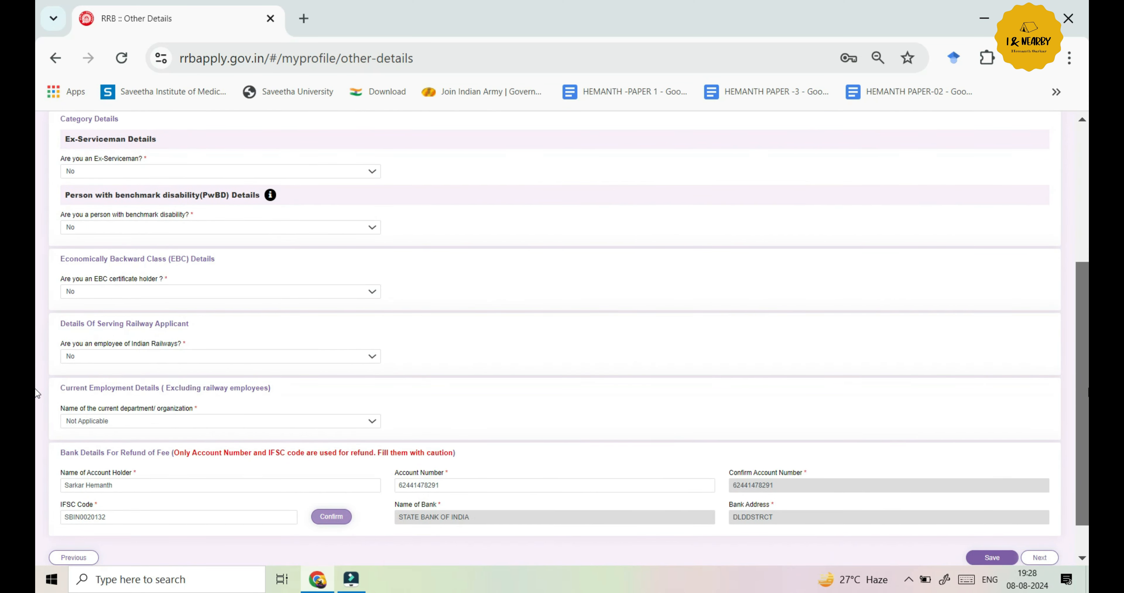
{"action": "scroll", "coordinate": [38, 394], "scroll_direction": "down", "scroll_amount": 1}
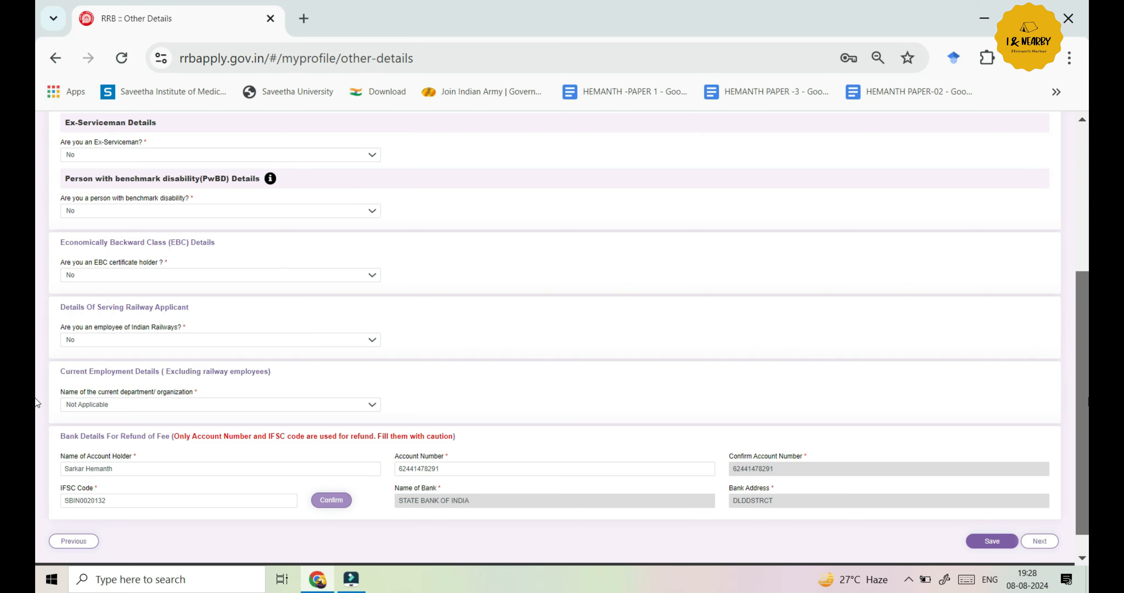
{"action": "scroll", "coordinate": [36, 402], "scroll_direction": "down", "scroll_amount": 2}
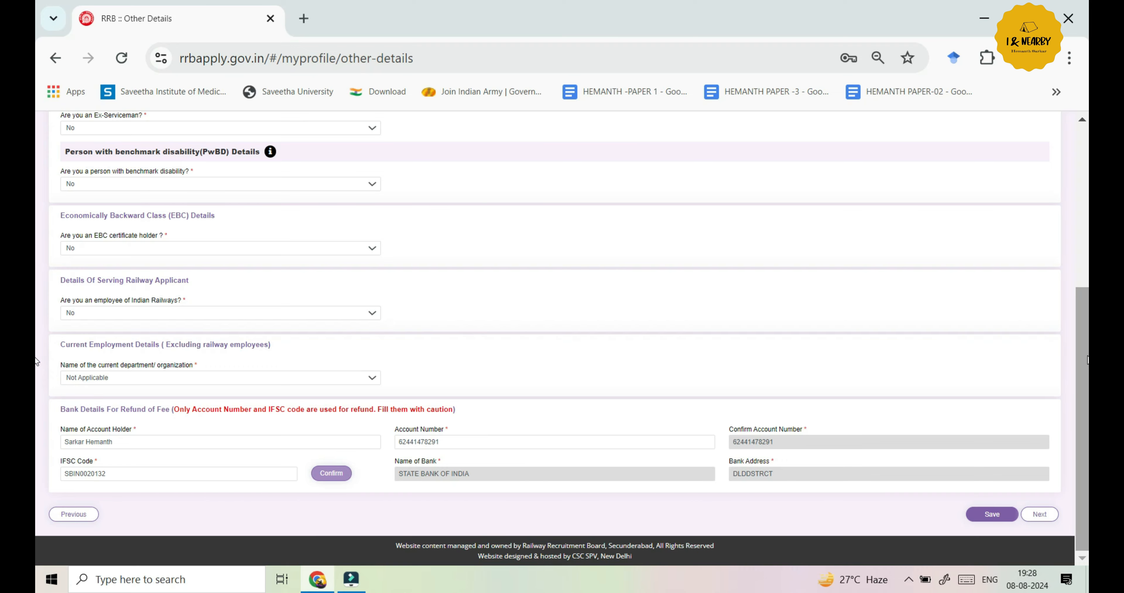
{"action": "scroll", "coordinate": [37, 361], "scroll_direction": "up", "scroll_amount": 6}
{"action": "scroll", "coordinate": [35, 196], "scroll_direction": "down", "scroll_amount": 1}
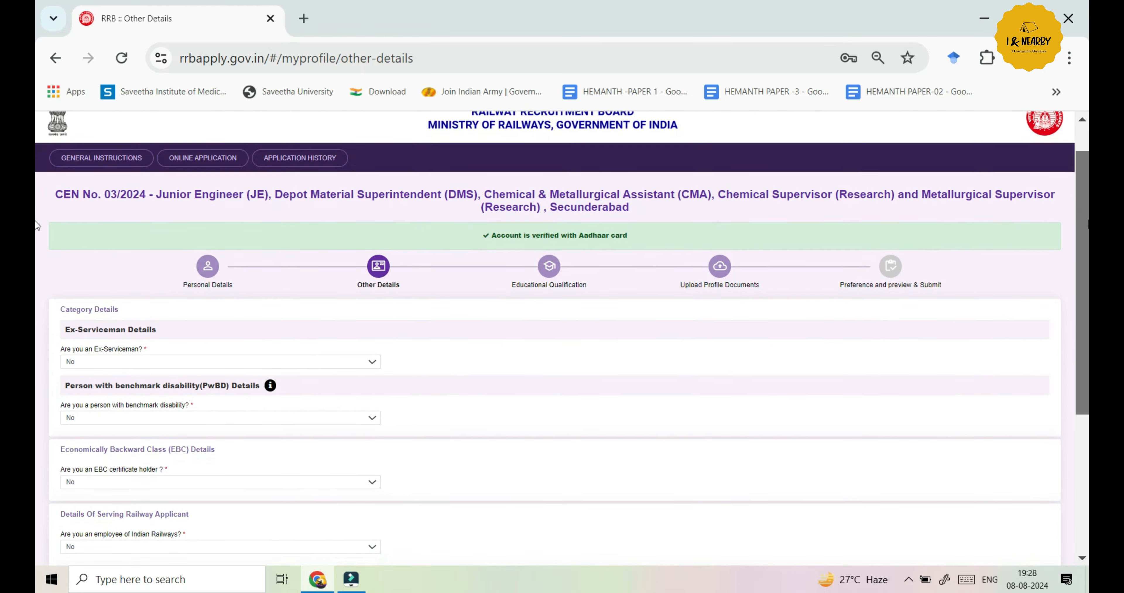
{"action": "scroll", "coordinate": [36, 225], "scroll_direction": "down", "scroll_amount": 2}
{"action": "scroll", "coordinate": [37, 269], "scroll_direction": "down", "scroll_amount": 1}
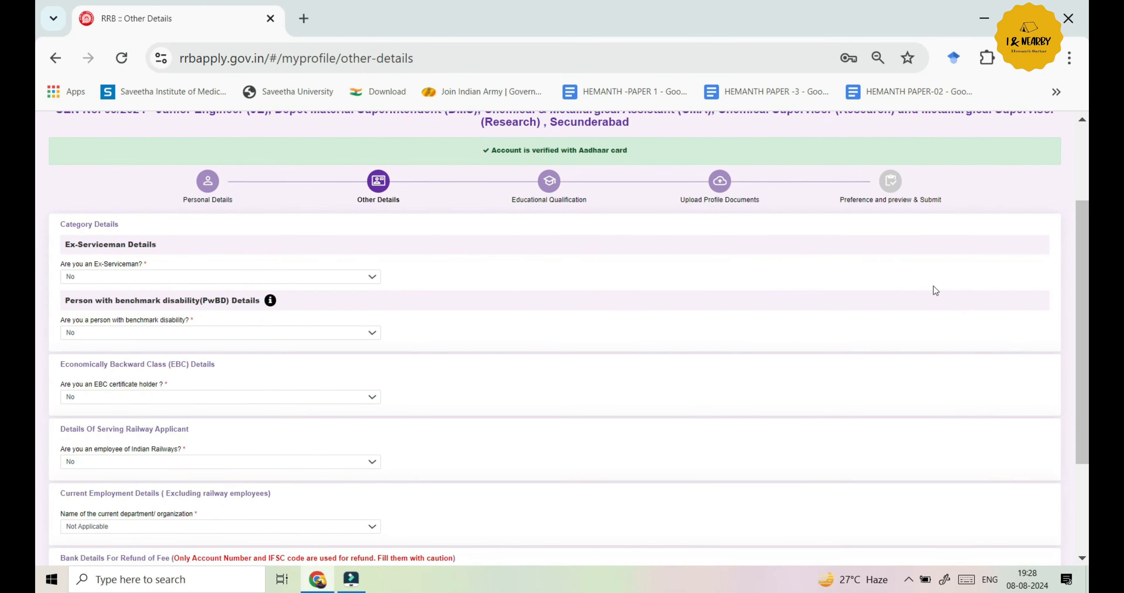
{"action": "left_click", "coordinate": [372, 280]}
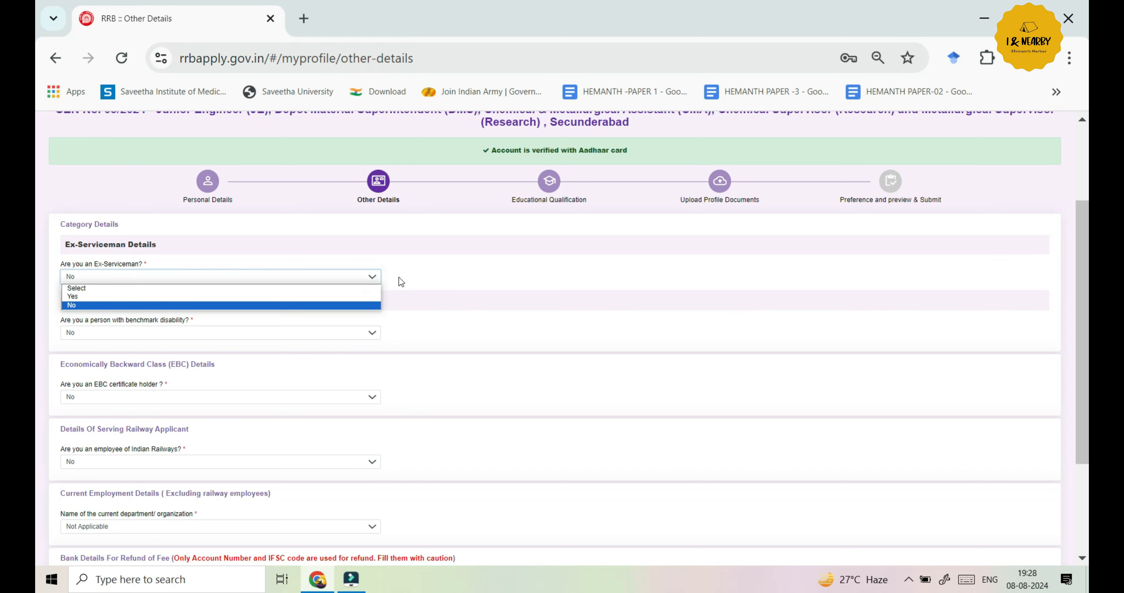
{"action": "left_click", "coordinate": [436, 279]}
Check the State Bank of India refund bank details and save Other Details
{"action": "scroll", "coordinate": [36, 305], "scroll_direction": "down", "scroll_amount": 1}
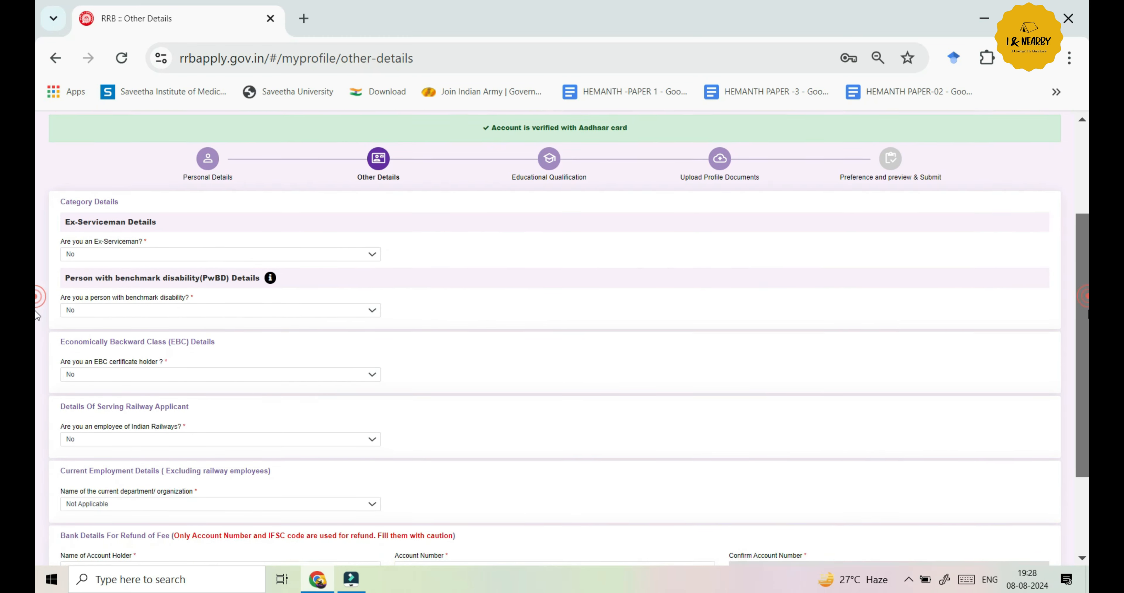
{"action": "scroll", "coordinate": [36, 316], "scroll_direction": "down", "scroll_amount": 1}
{"action": "scroll", "coordinate": [38, 327], "scroll_direction": "down", "scroll_amount": 1}
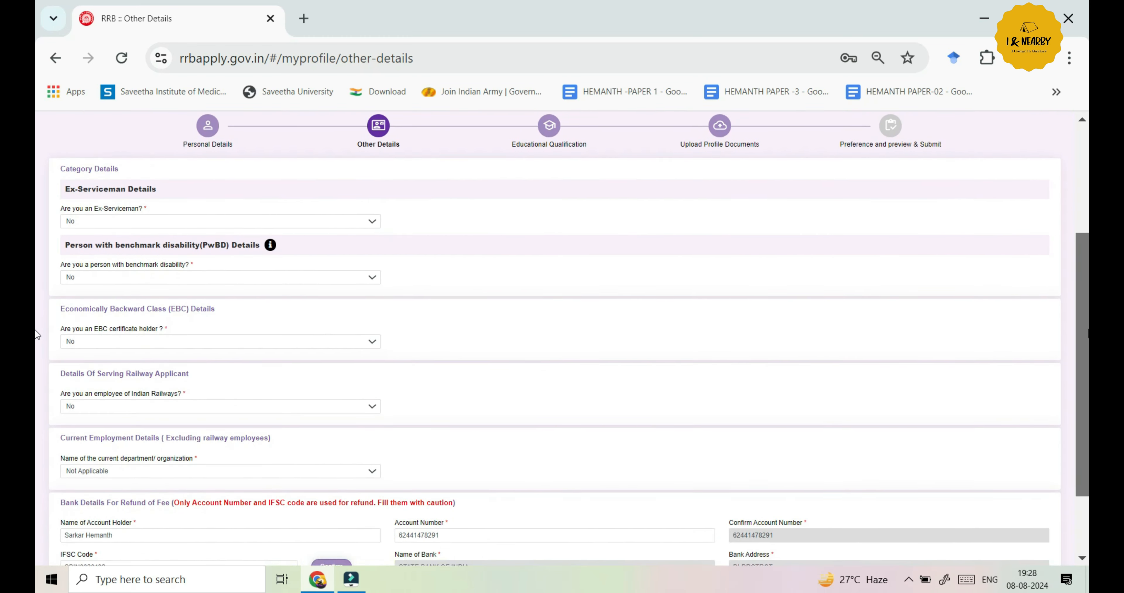
{"action": "scroll", "coordinate": [36, 336], "scroll_direction": "down", "scroll_amount": 3}
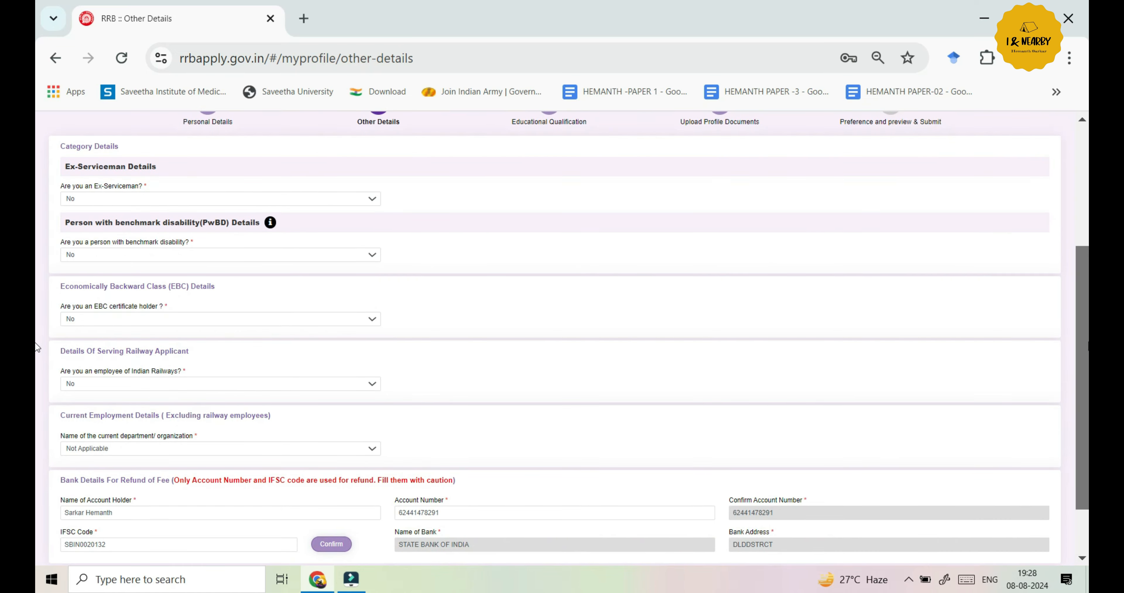
{"action": "scroll", "coordinate": [36, 370], "scroll_direction": "down", "scroll_amount": 2}
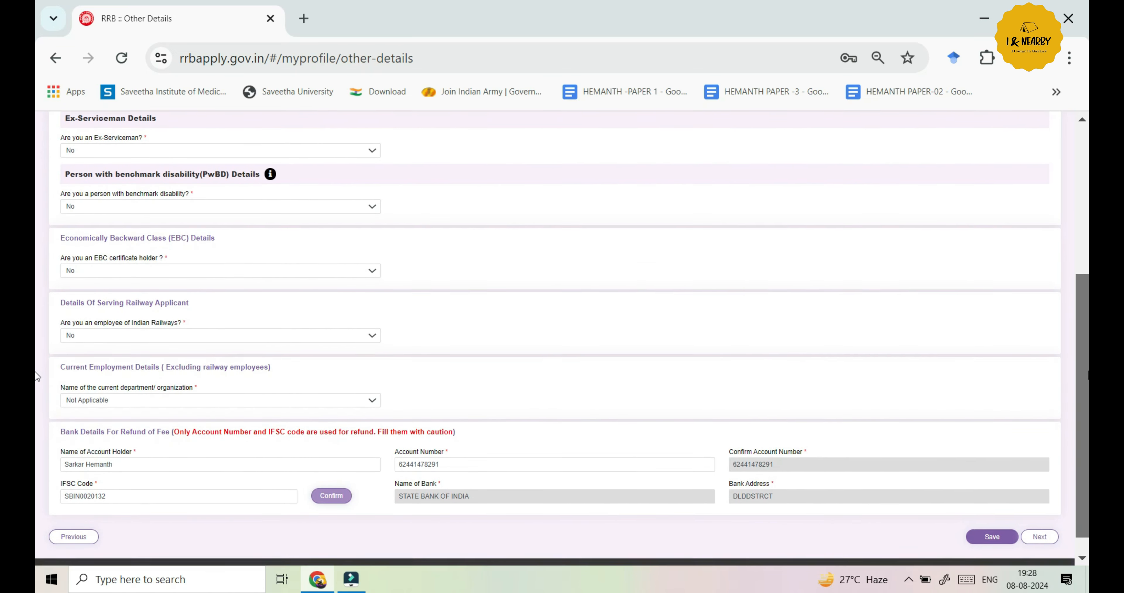
{"action": "scroll", "coordinate": [37, 385], "scroll_direction": "down", "scroll_amount": 1}
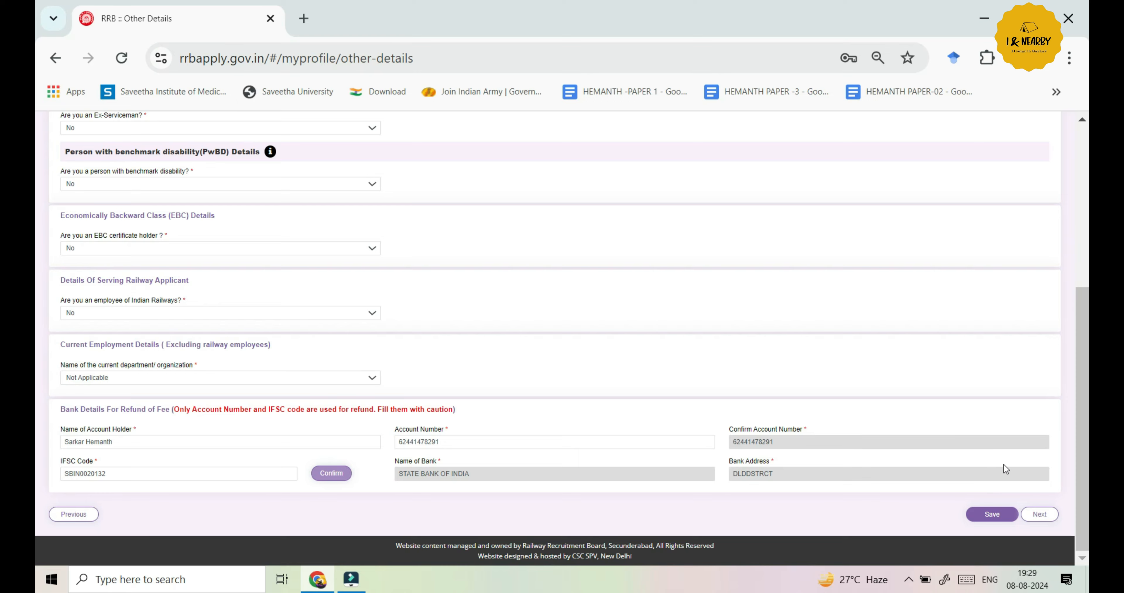
{"action": "left_click", "coordinate": [992, 515]}
{"action": "left_click", "coordinate": [1034, 516]}
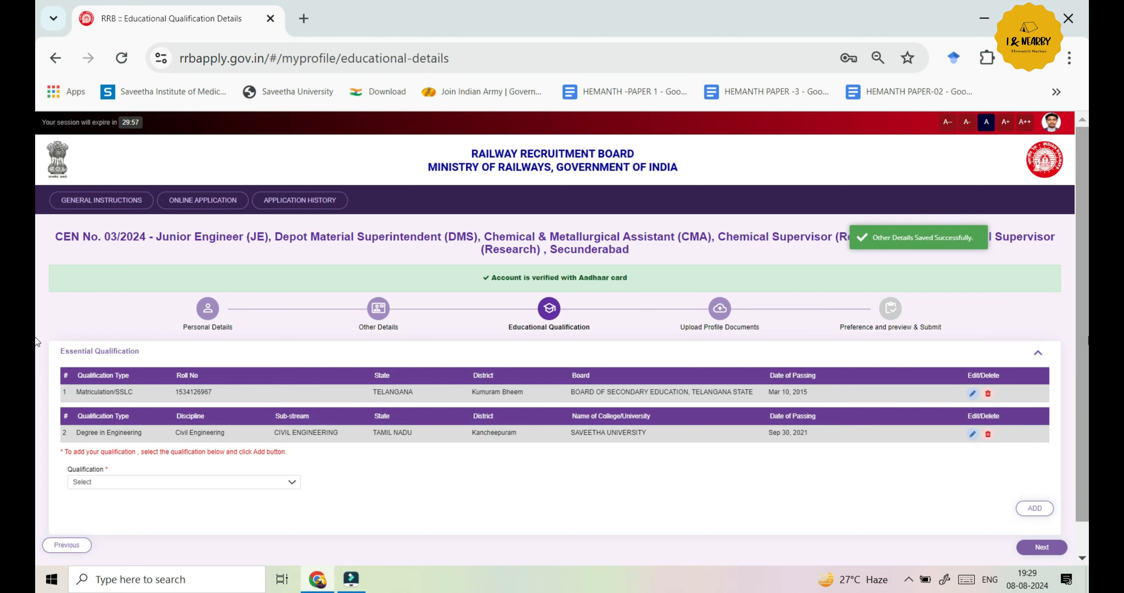
{"action": "scroll", "coordinate": [39, 314], "scroll_direction": "down", "scroll_amount": 1}
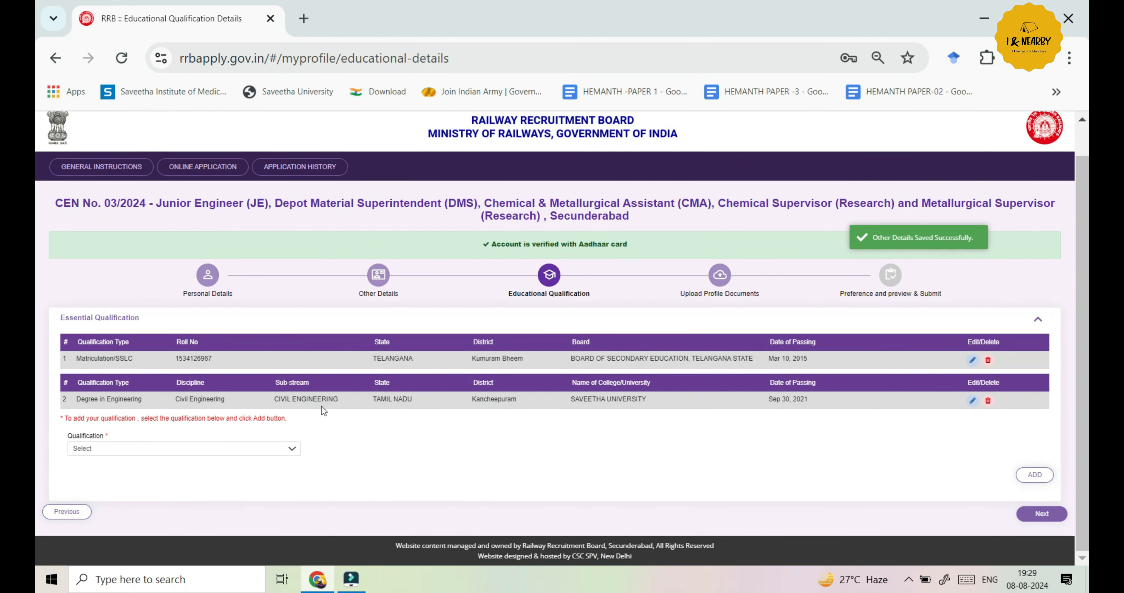
{"action": "left_click", "coordinate": [291, 452]}
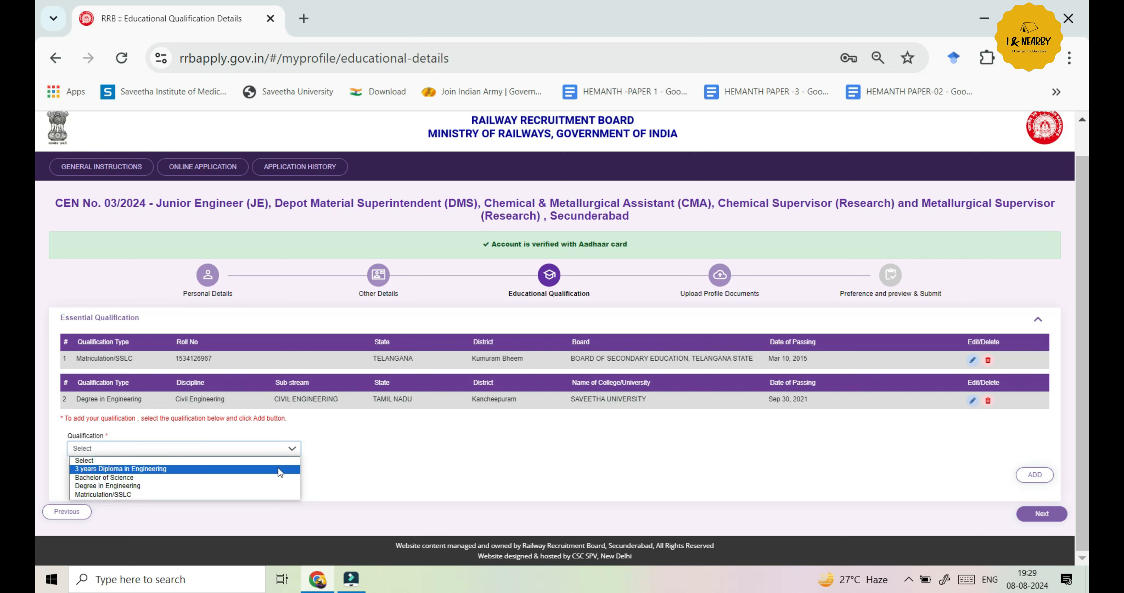
{"action": "left_click", "coordinate": [379, 473]}
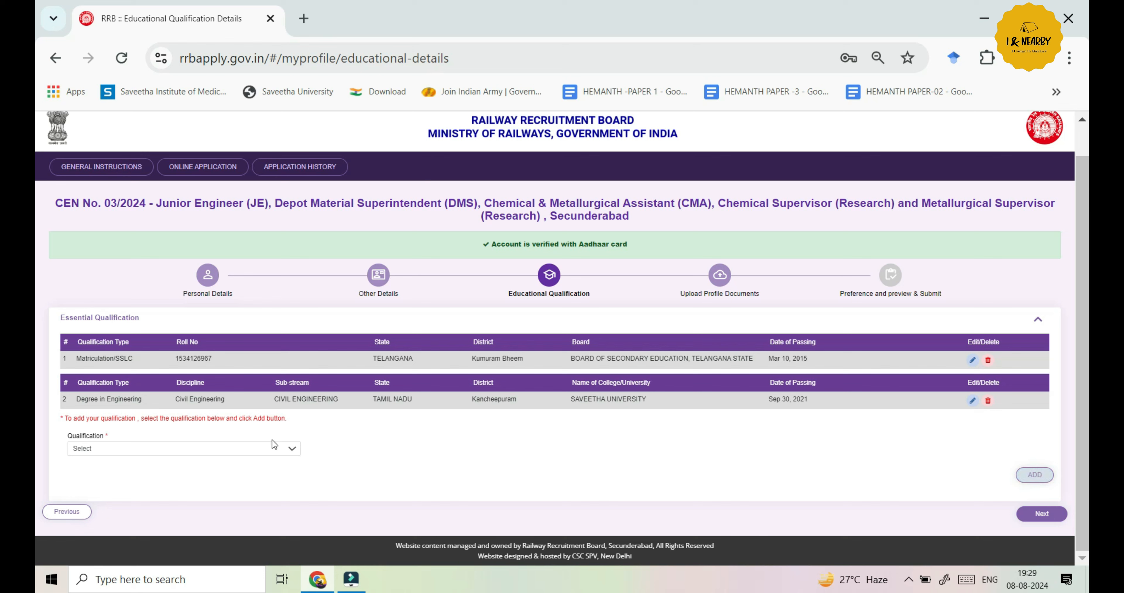
{"action": "left_click", "coordinate": [287, 451]}
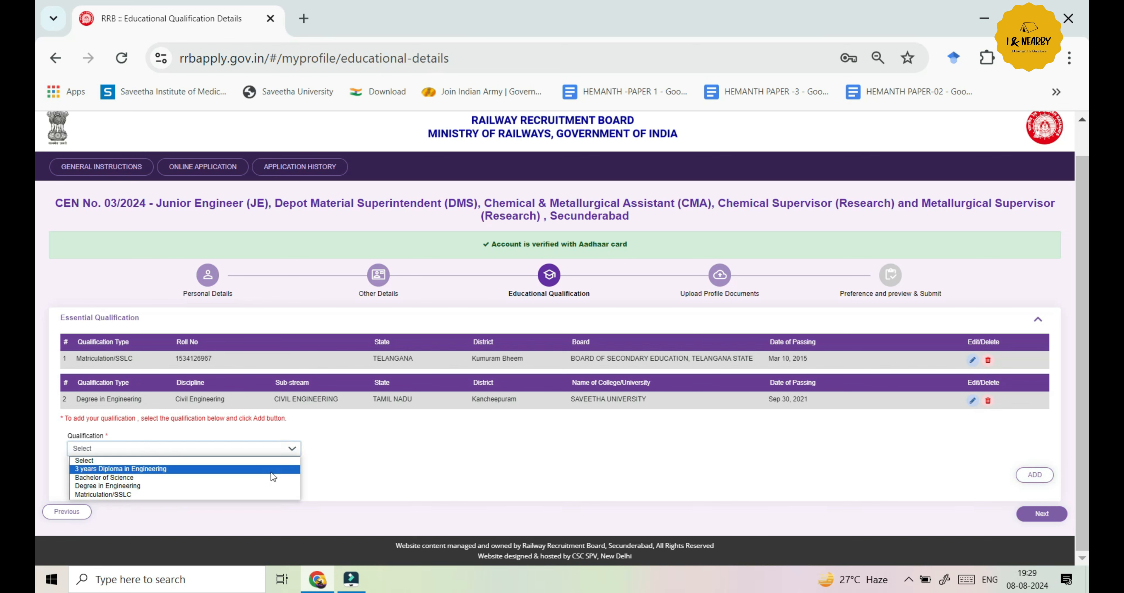
{"action": "left_click", "coordinate": [336, 468]}
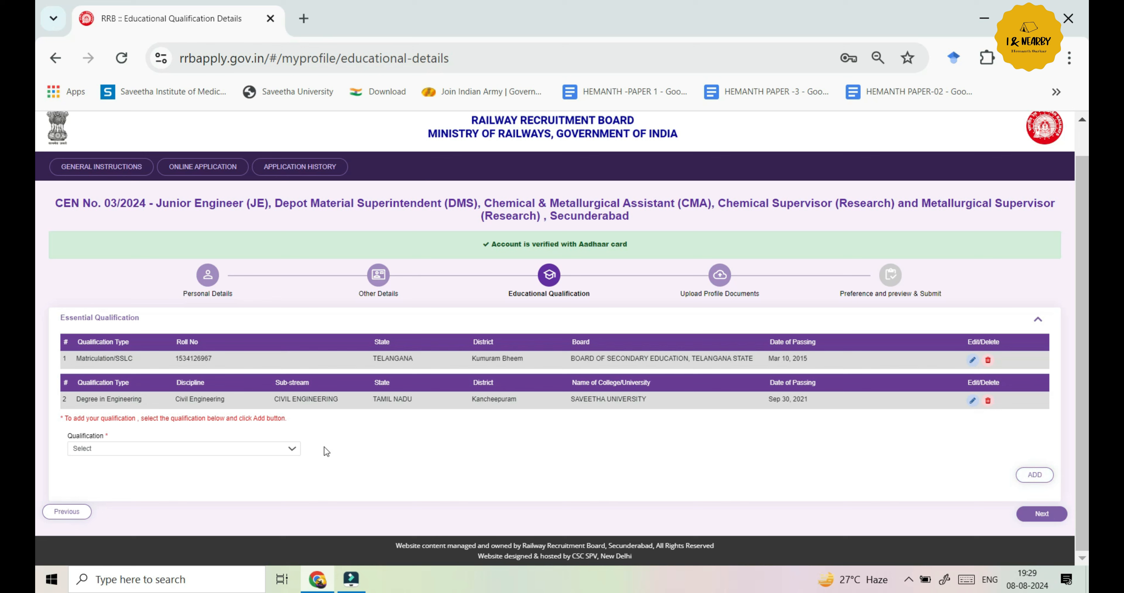
{"action": "left_click", "coordinate": [277, 447]}
{"action": "left_click", "coordinate": [374, 484]}
Review the photo and signature specifications, including the 30KB to 70KB photo size limit
{"action": "left_click", "coordinate": [1039, 514]}
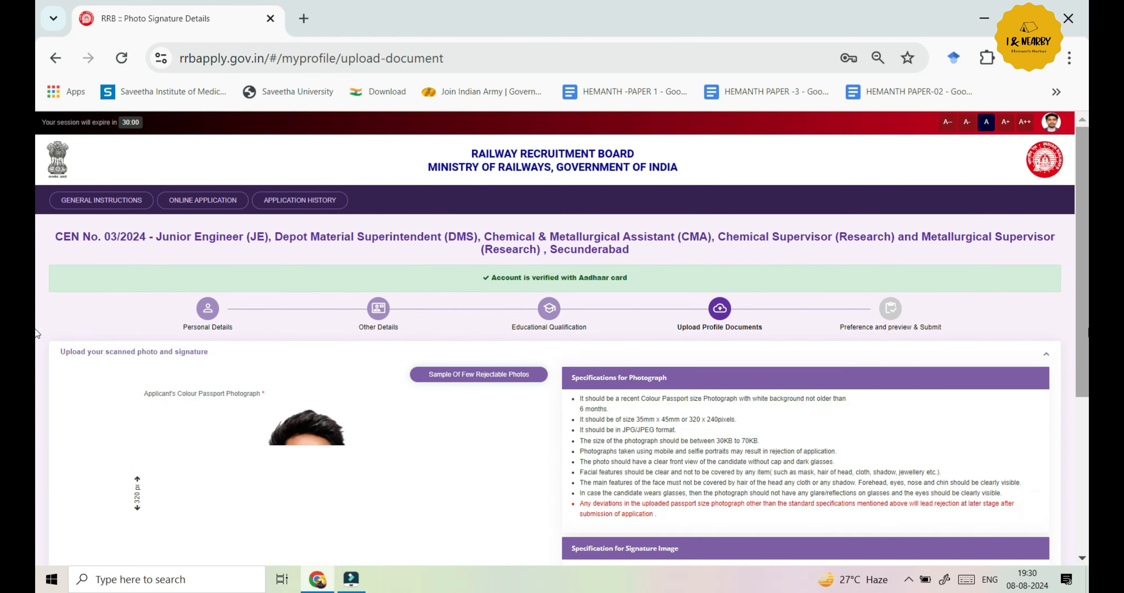
{"action": "scroll", "coordinate": [37, 379], "scroll_direction": "down", "scroll_amount": 2}
{"action": "scroll", "coordinate": [38, 379], "scroll_direction": "down", "scroll_amount": 2}
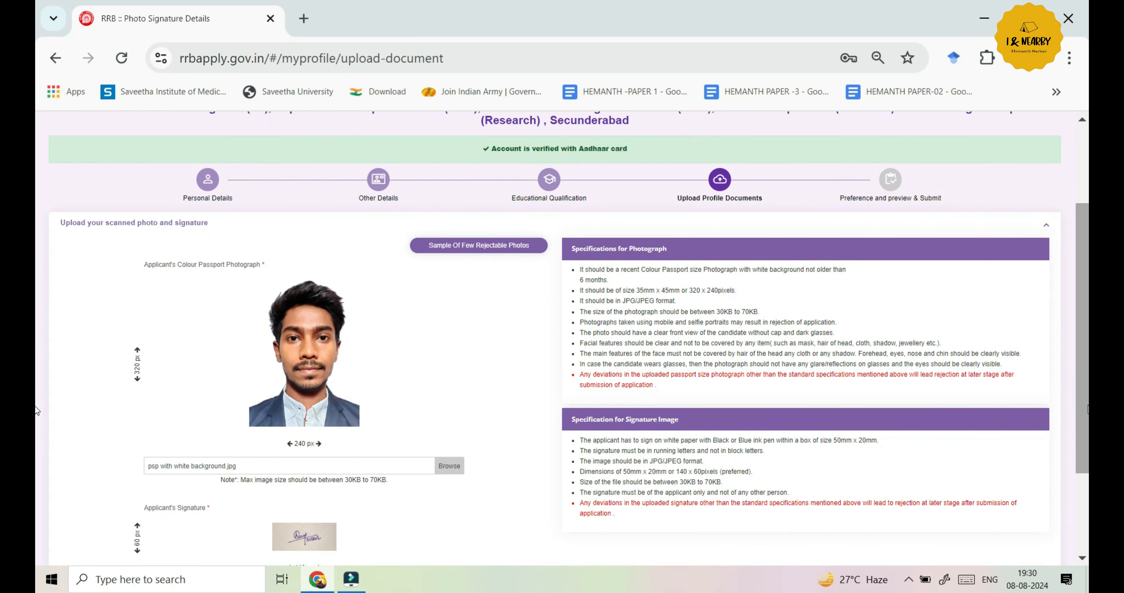
{"action": "scroll", "coordinate": [35, 380], "scroll_direction": "down", "scroll_amount": 2}
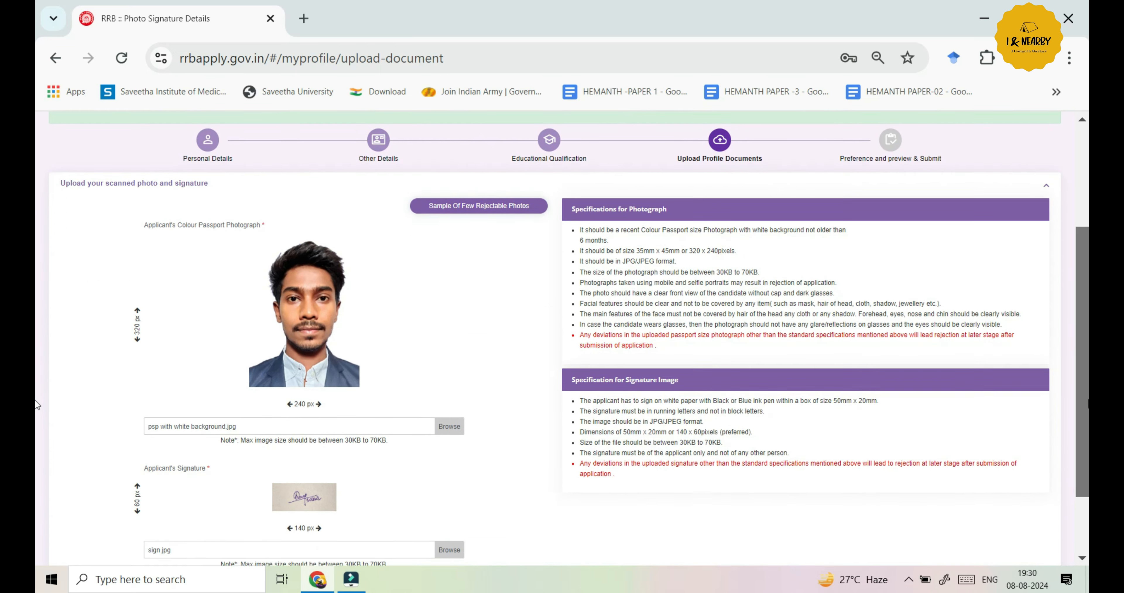
{"action": "scroll", "coordinate": [37, 418], "scroll_direction": "down", "scroll_amount": 2}
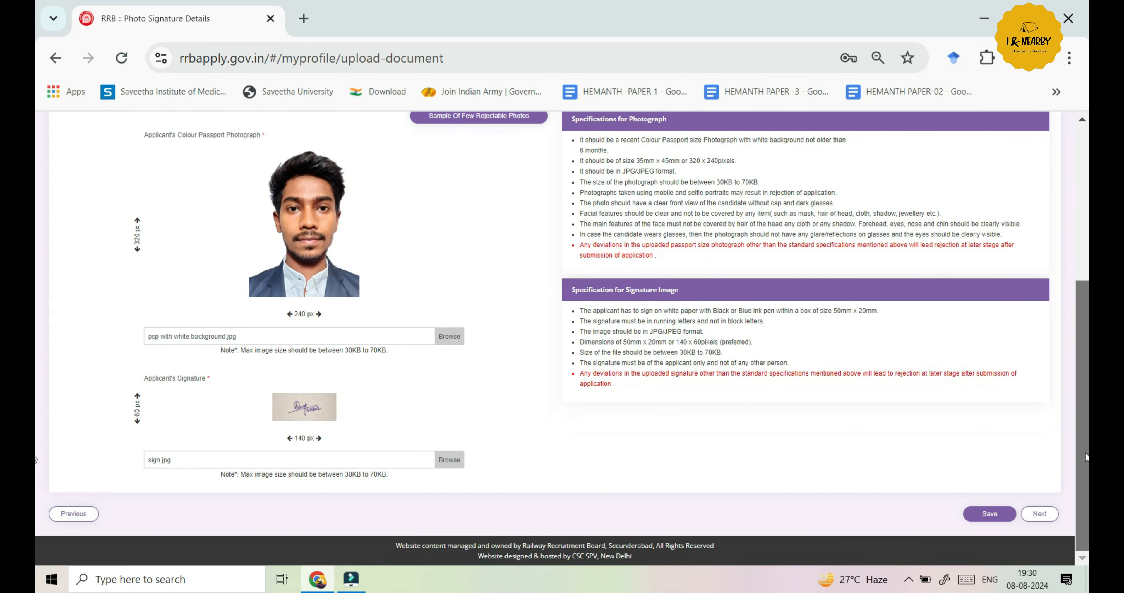
{"action": "scroll", "coordinate": [1086, 457], "scroll_direction": "up", "scroll_amount": 3}
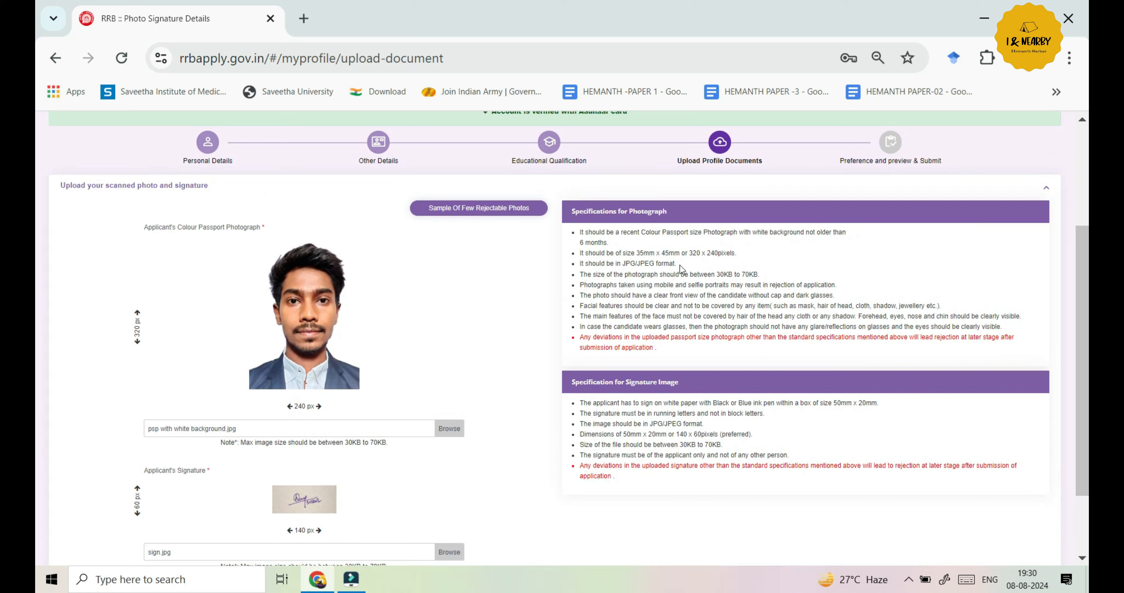
{"action": "left_click", "coordinate": [760, 272]}
{"action": "left_click_drag", "start_coordinate": [761, 272], "coordinate": [717, 274]}
{"action": "left_click", "coordinate": [787, 254]}
Save the uploaded passport photo and sign.jpg signature
{"action": "left_click_drag", "start_coordinate": [1082, 294], "coordinate": [1087, 356]}
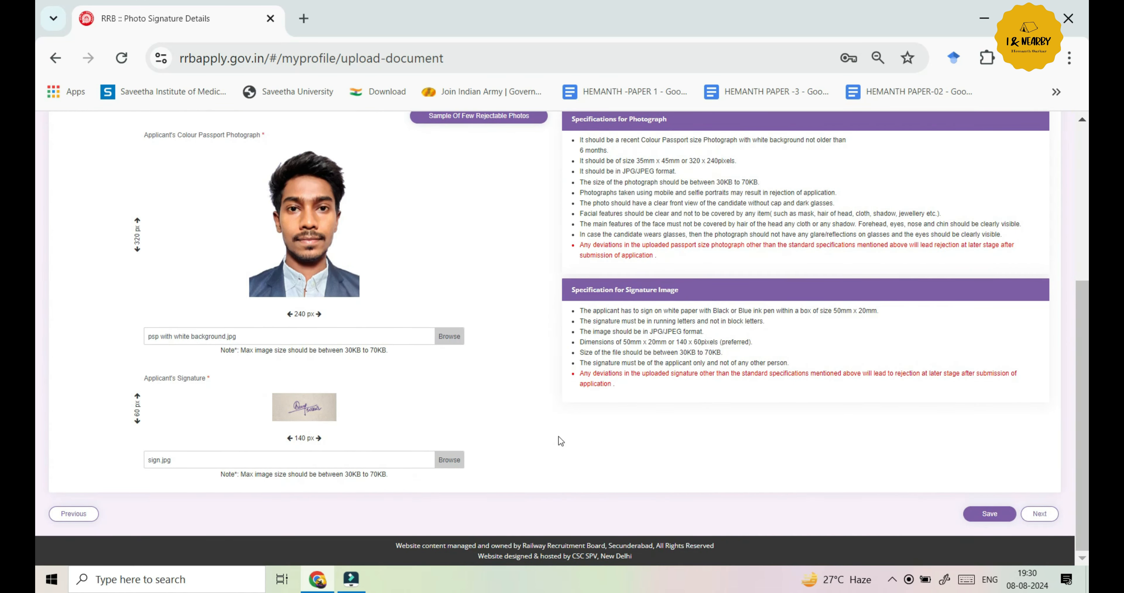
{"action": "scroll", "coordinate": [555, 405], "scroll_direction": "up", "scroll_amount": 6}
{"action": "scroll", "coordinate": [556, 406], "scroll_direction": "down", "scroll_amount": 6}
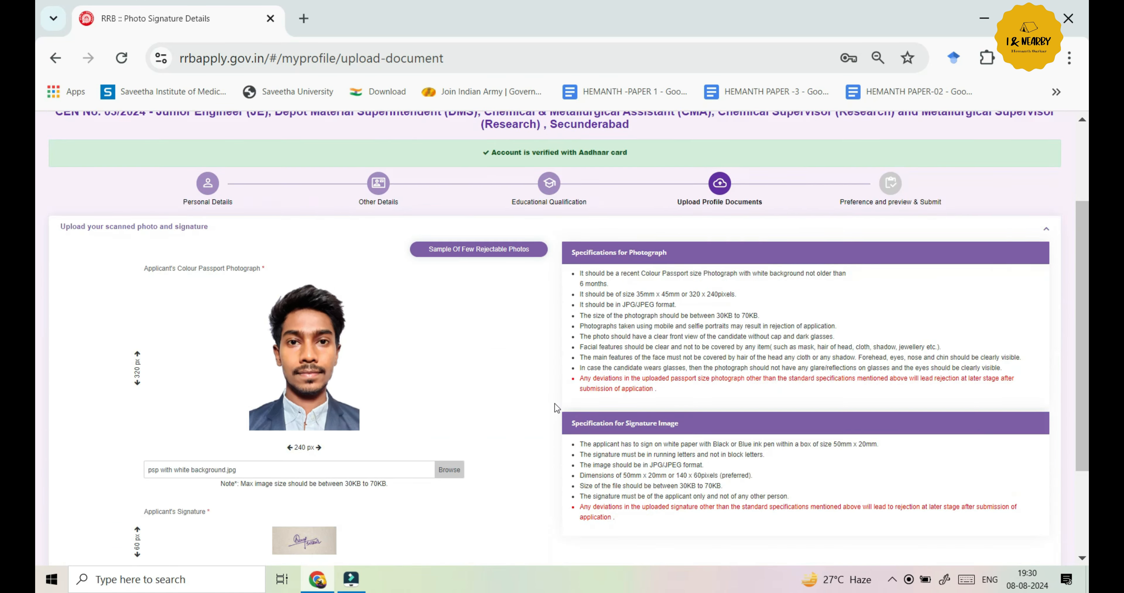
{"action": "left_click", "coordinate": [990, 515]}
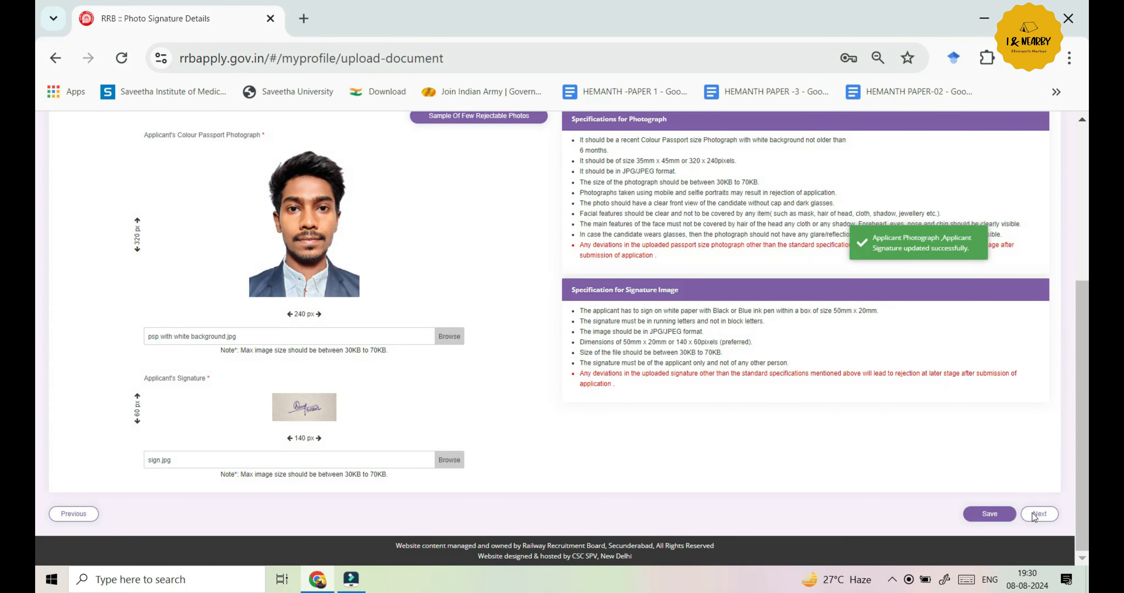
Rank the posts in order: SCR Civil (Works & Research), Depot Material Superintendent, Design Drawing and Estimation, SCR Civil (P-Way & Bridge), ECoR Civil (P-Way & Bridge), then ECoR Civil (Works & Research)
{"action": "left_click", "coordinate": [1038, 514]}
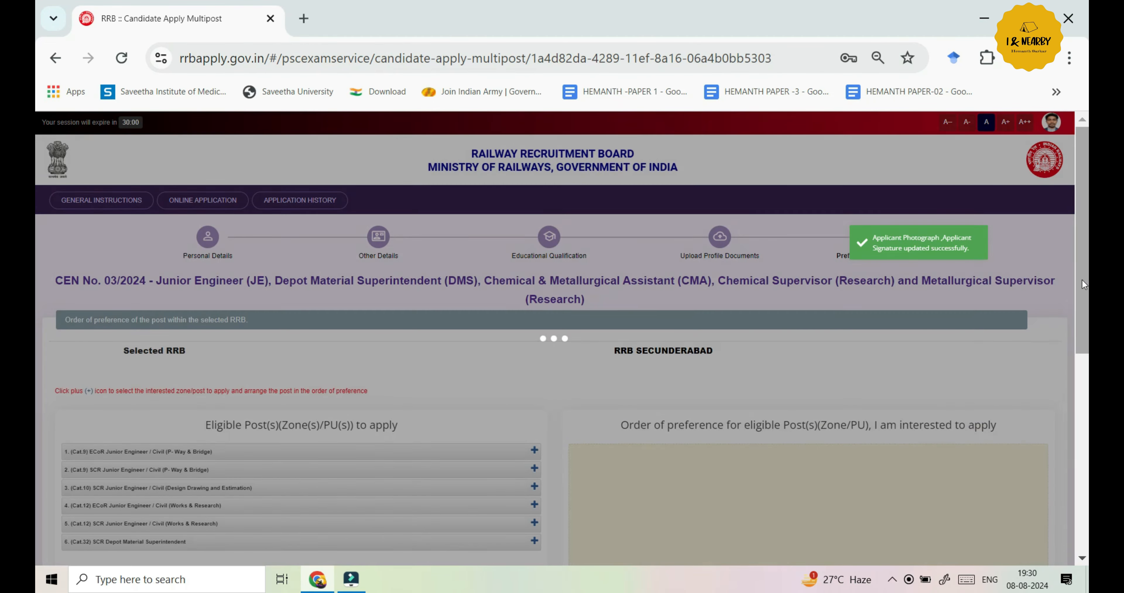
{"action": "left_click_drag", "start_coordinate": [1088, 285], "coordinate": [1088, 371]}
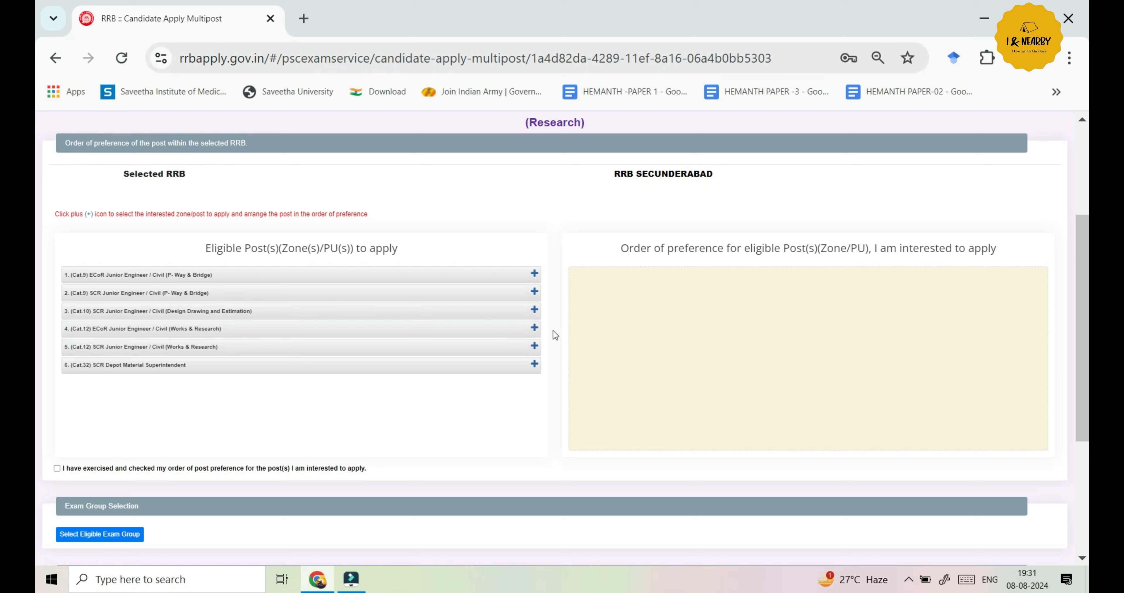
{"action": "left_click", "coordinate": [534, 346]}
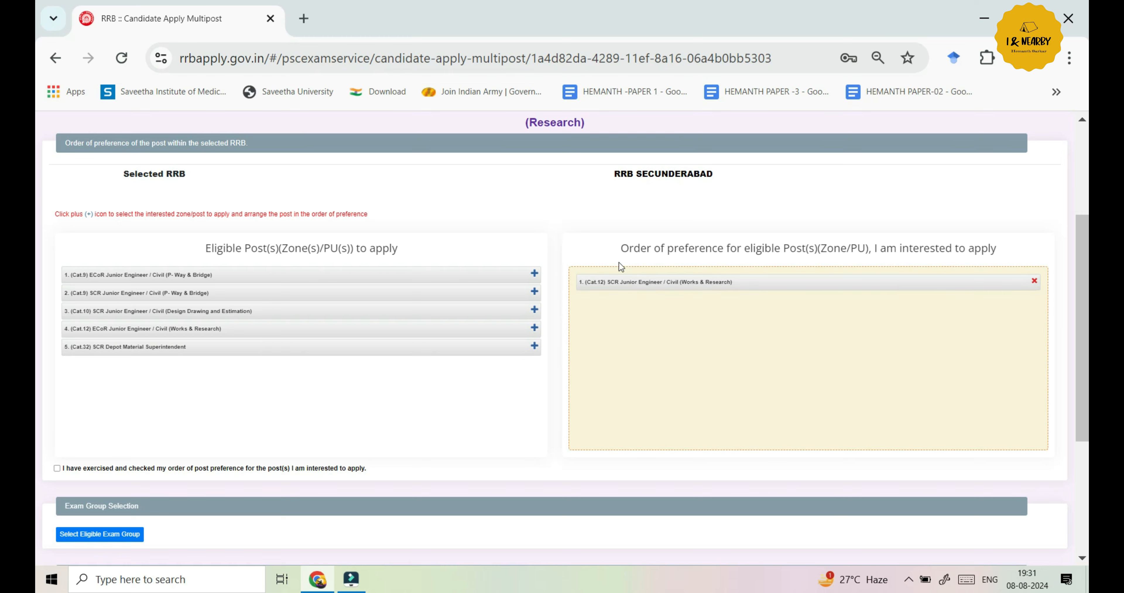
{"action": "left_click", "coordinate": [535, 347]}
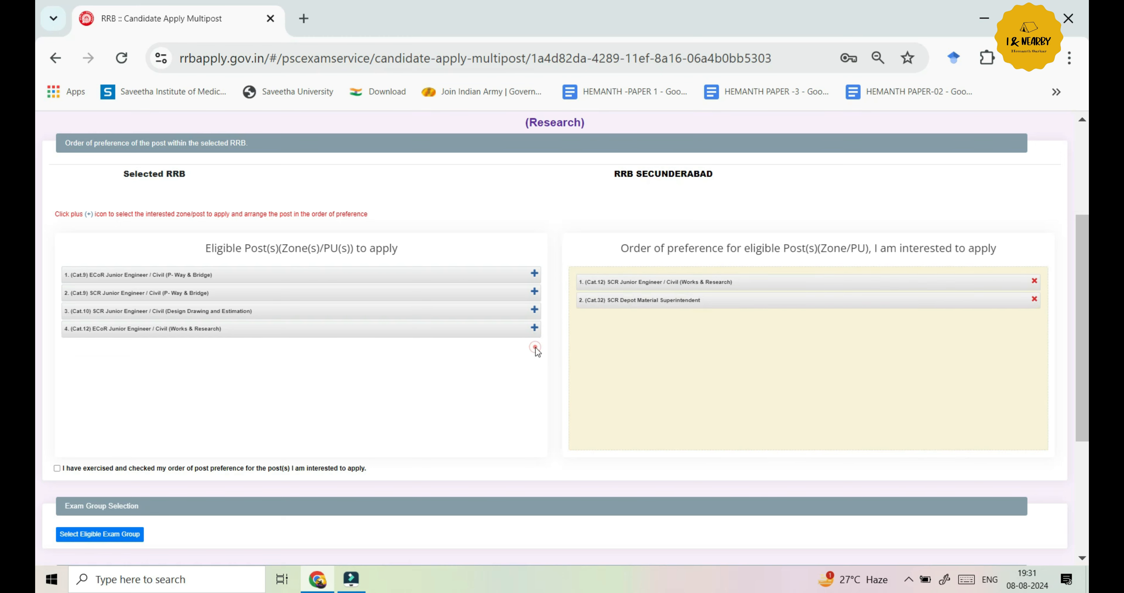
{"action": "left_click", "coordinate": [535, 310]}
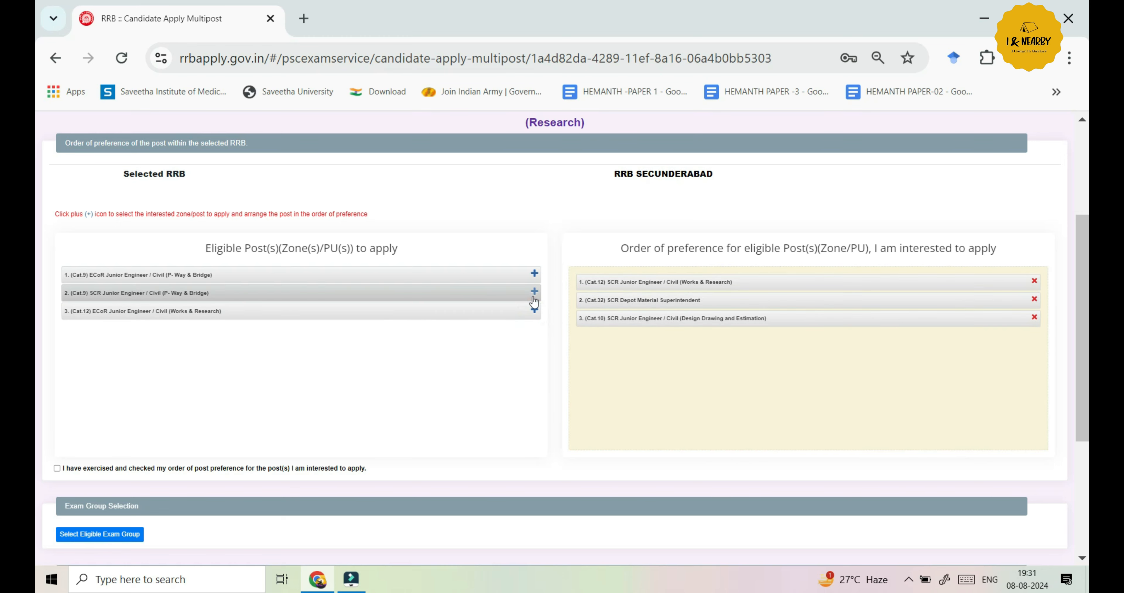
{"action": "left_click", "coordinate": [534, 291]}
{"action": "left_click", "coordinate": [534, 274]}
{"action": "left_click", "coordinate": [535, 275]}
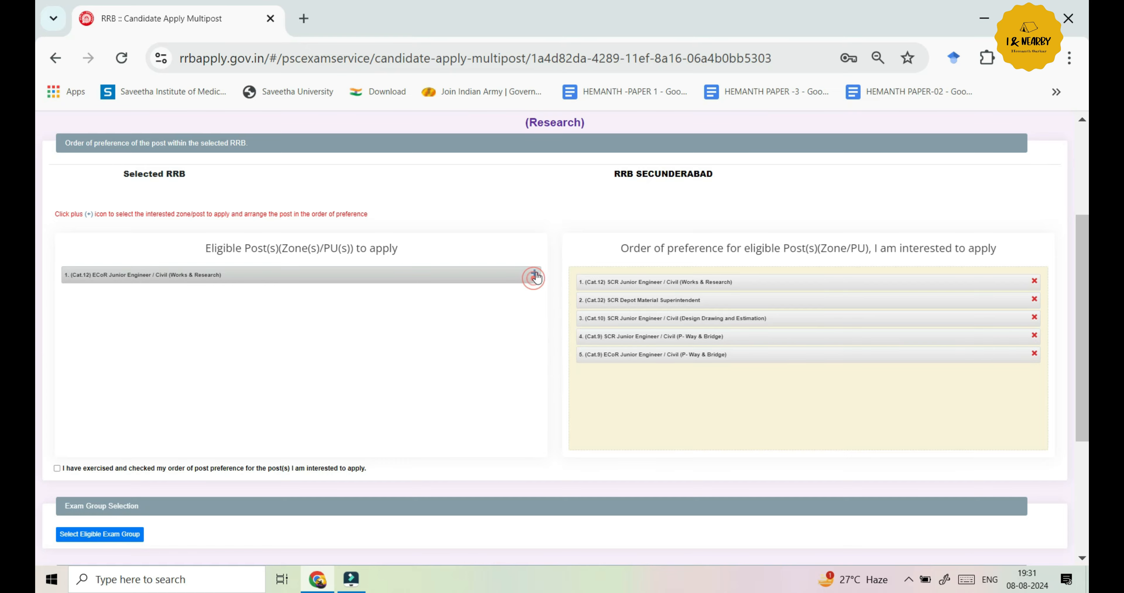
{"action": "scroll", "coordinate": [756, 305], "scroll_direction": "down", "scroll_amount": 5}
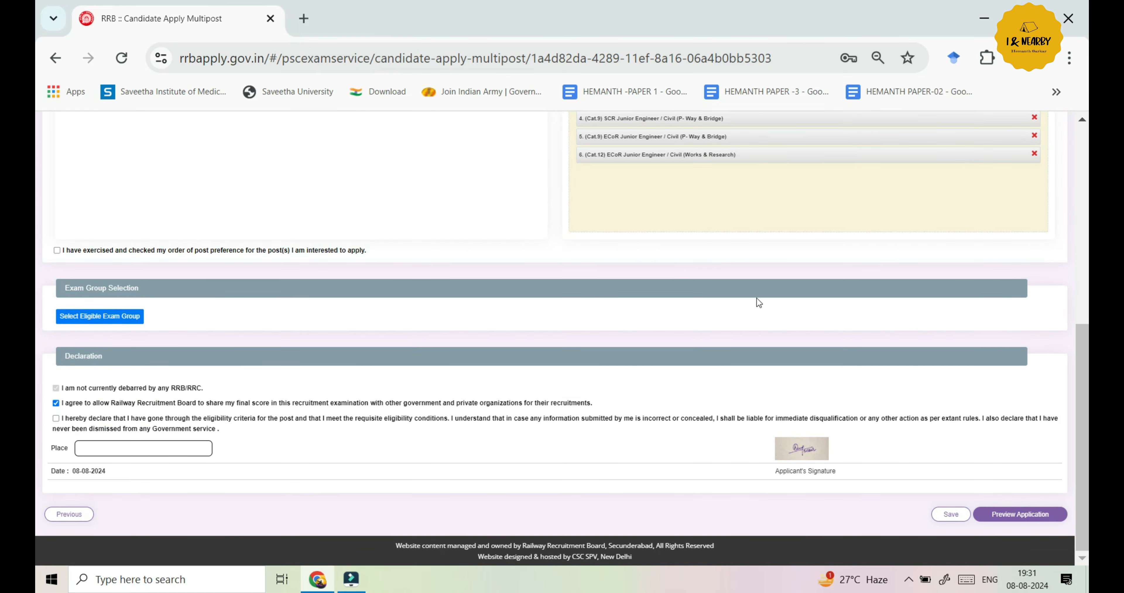
{"action": "scroll", "coordinate": [755, 298], "scroll_direction": "up", "scroll_amount": 7}
{"action": "scroll", "coordinate": [37, 373], "scroll_direction": "down", "scroll_amount": 2}
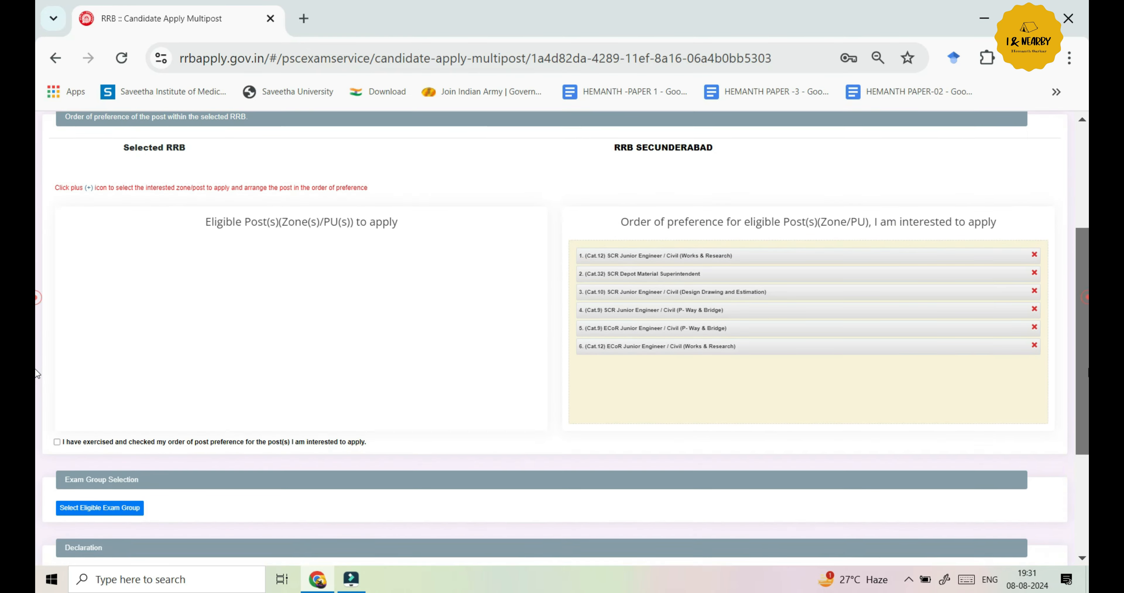
{"action": "scroll", "coordinate": [37, 373], "scroll_direction": "down", "scroll_amount": 1}
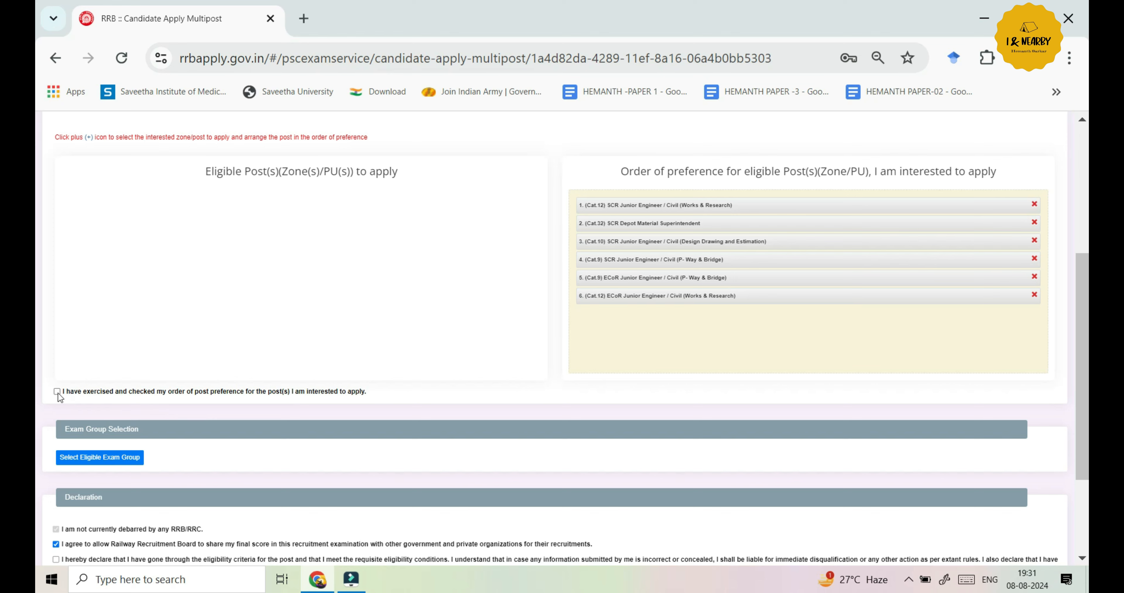
{"action": "left_click_drag", "start_coordinate": [1082, 387], "coordinate": [1081, 438]}
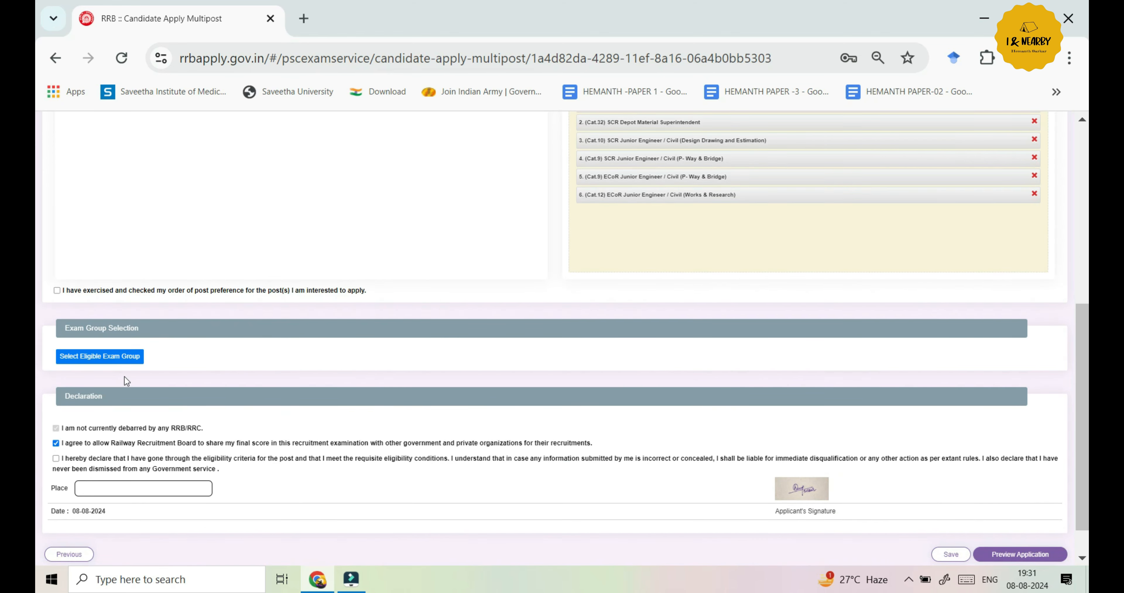
{"action": "scroll", "coordinate": [873, 467], "scroll_direction": "down", "scroll_amount": 1}
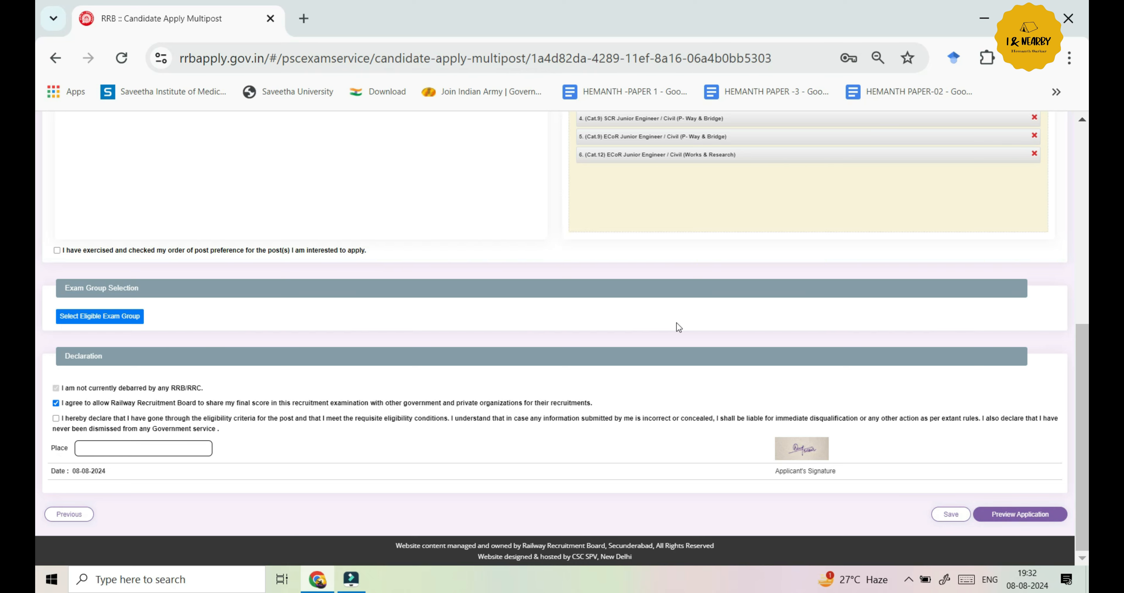
{"action": "scroll", "coordinate": [676, 325], "scroll_direction": "up", "scroll_amount": 5}
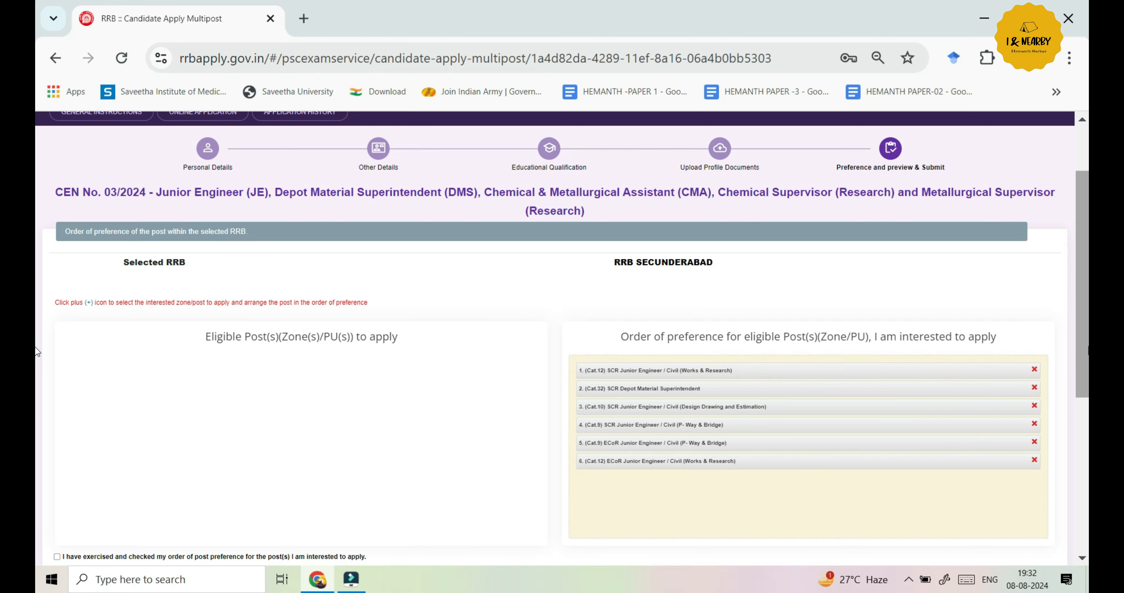
{"action": "left_click_drag", "start_coordinate": [1086, 349], "coordinate": [1077, 465]}
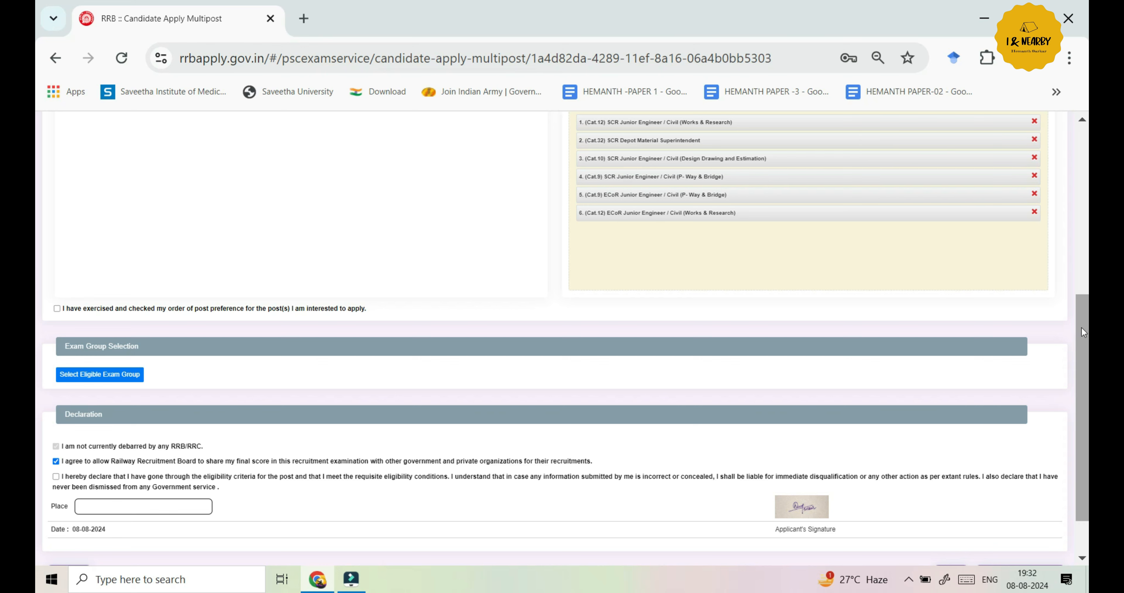
{"action": "left_click_drag", "start_coordinate": [1082, 327], "coordinate": [1086, 268]}
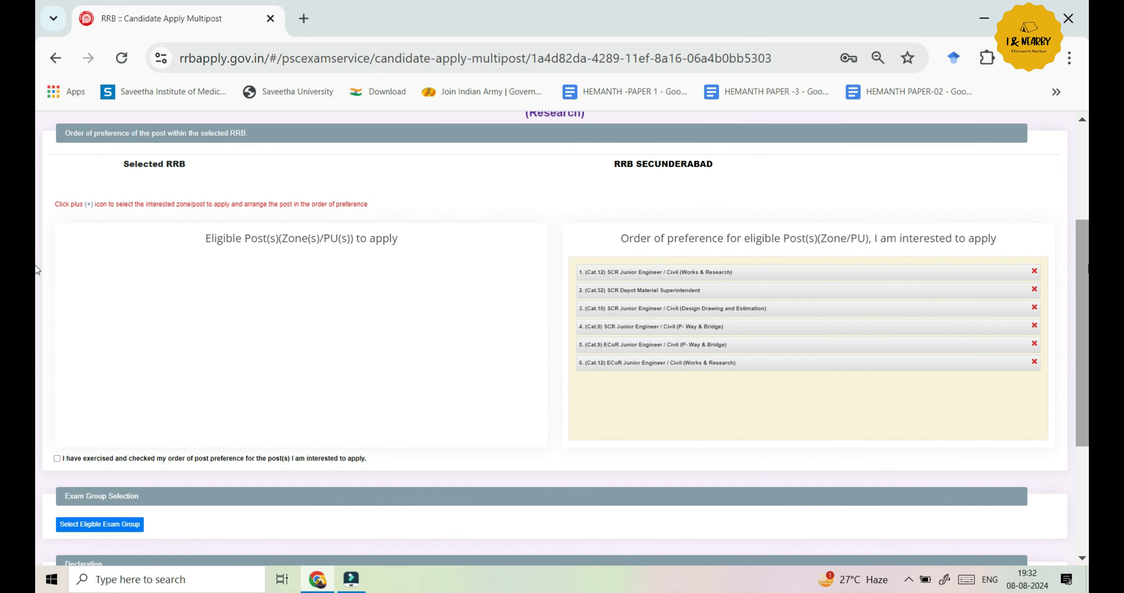